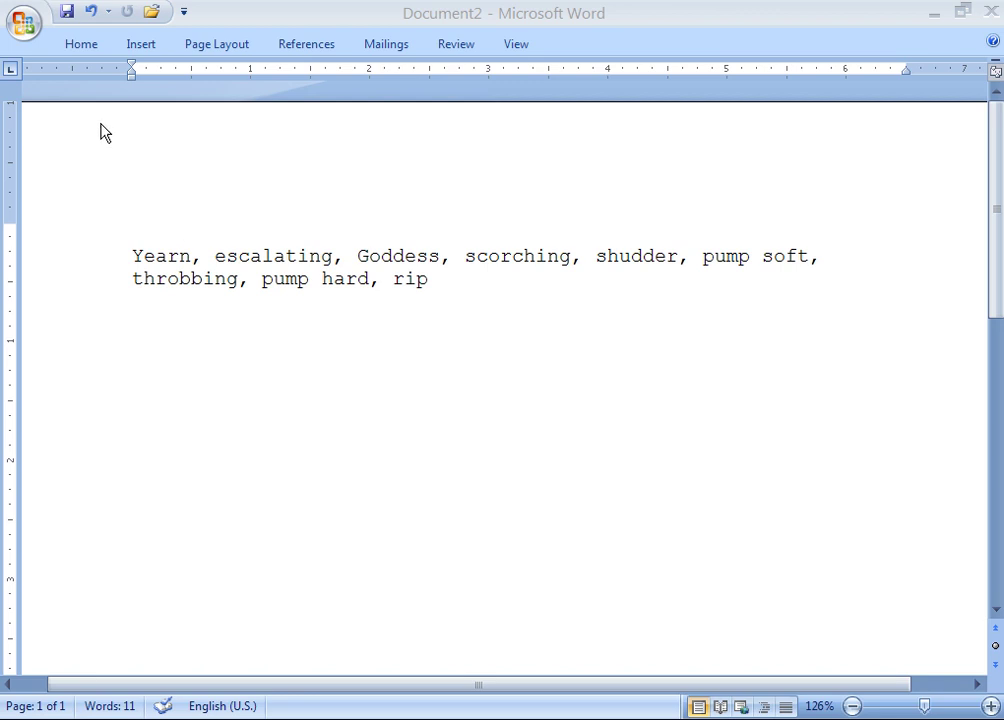
# - Open Find and Replace with ',' as the search term and an empty replacement field
pyautogui.click(82, 45)
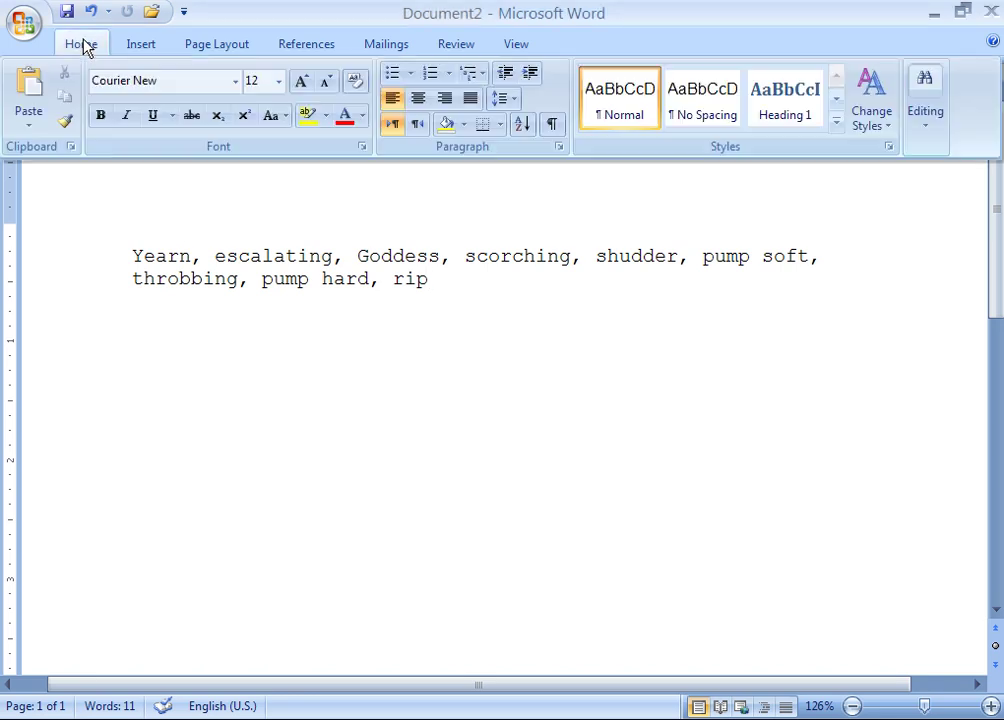
pyautogui.click(938, 128)
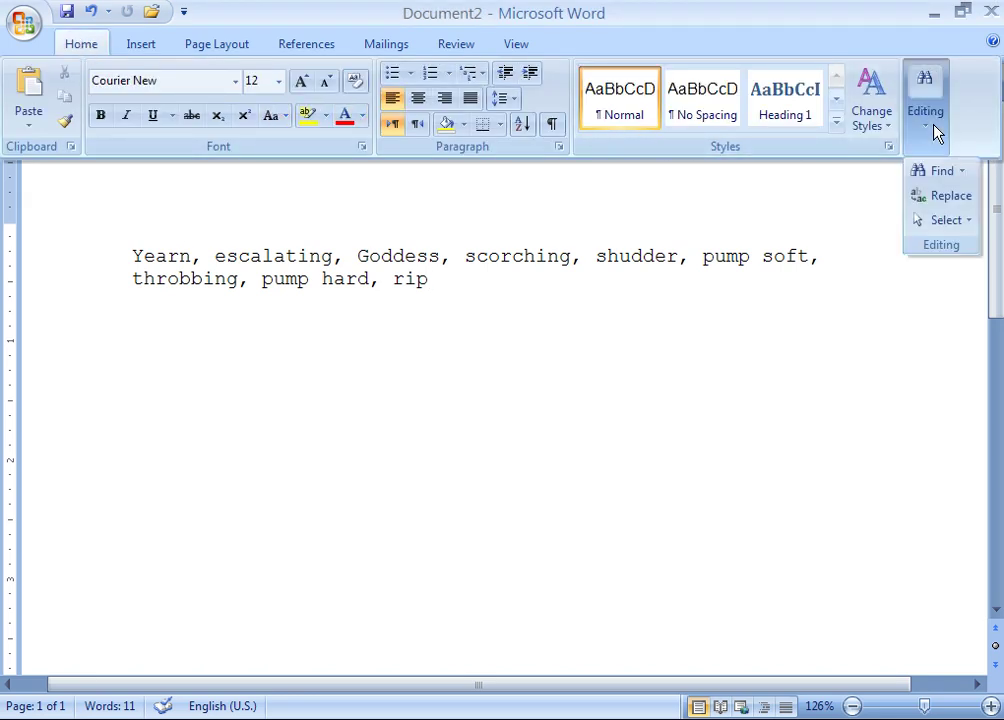
pyautogui.click(949, 197)
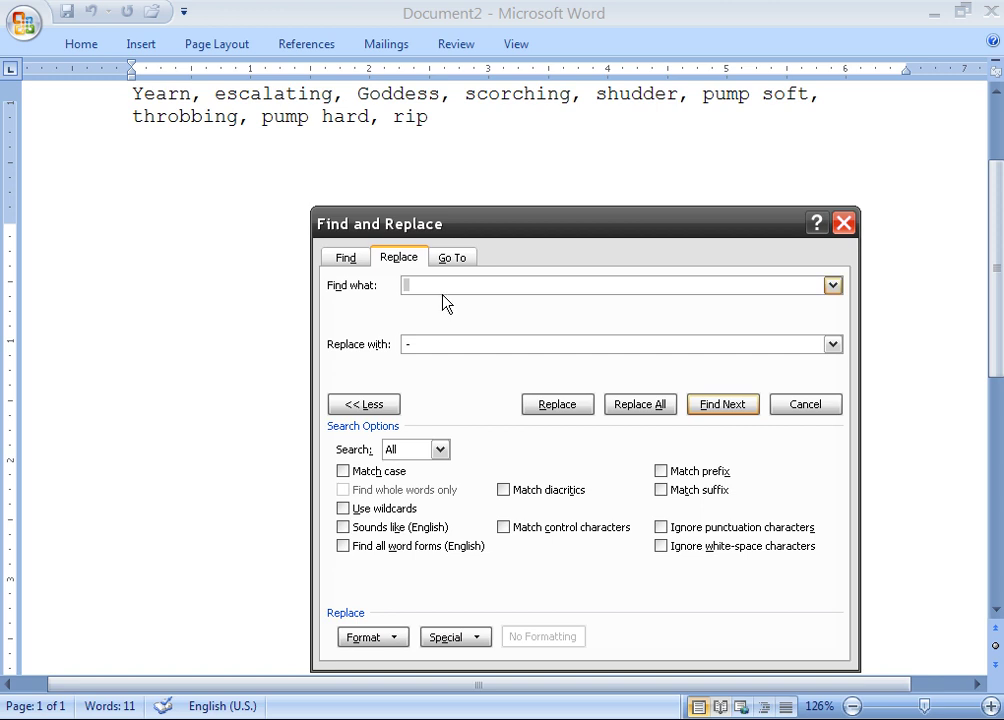
pyautogui.write(',')
pyautogui.moveTo(416, 344); pyautogui.dragTo(381, 350)
pyautogui.press('BackSpace')
pyautogui.click(366, 406)
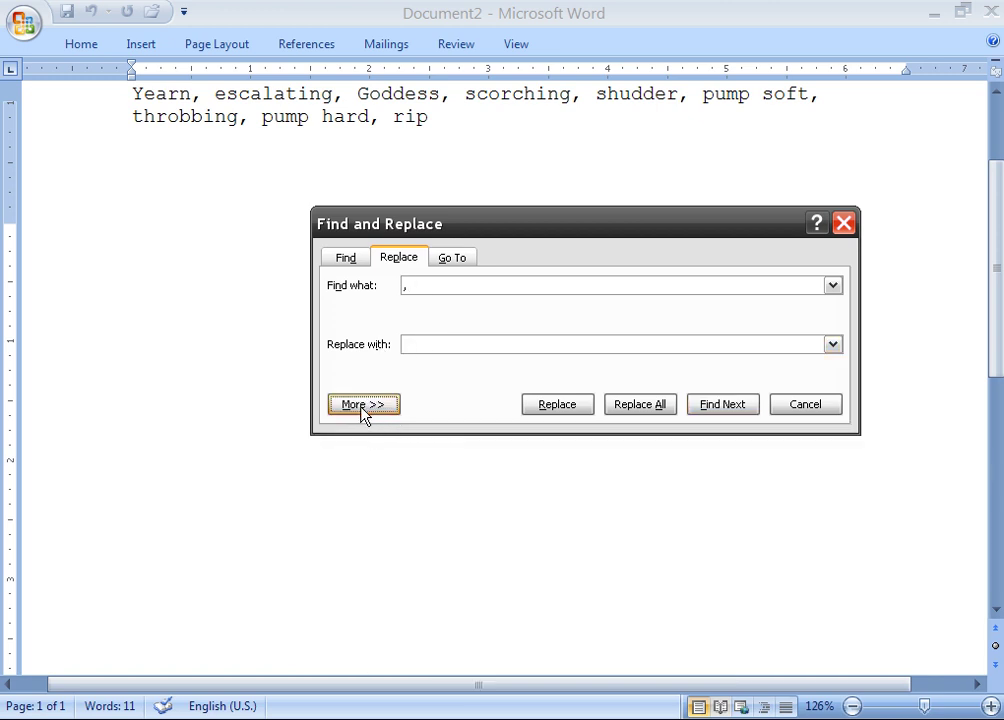
pyautogui.click(363, 405)
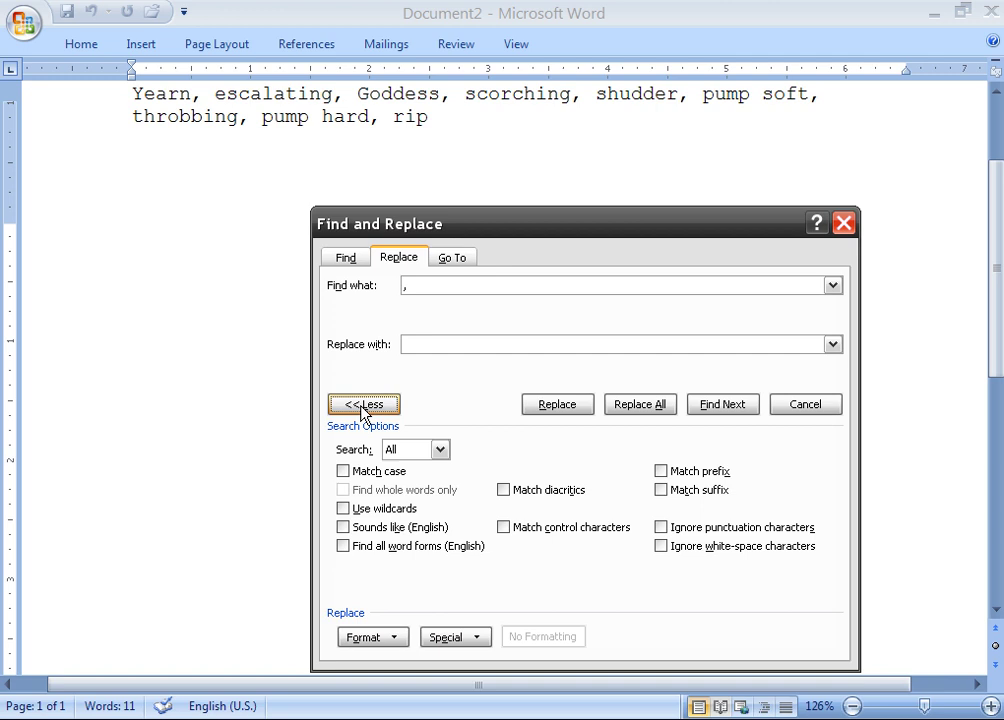
# - Replace every comma with a paragraph mark (^p) using Replace All, then close the dialog
pyautogui.click(455, 637)
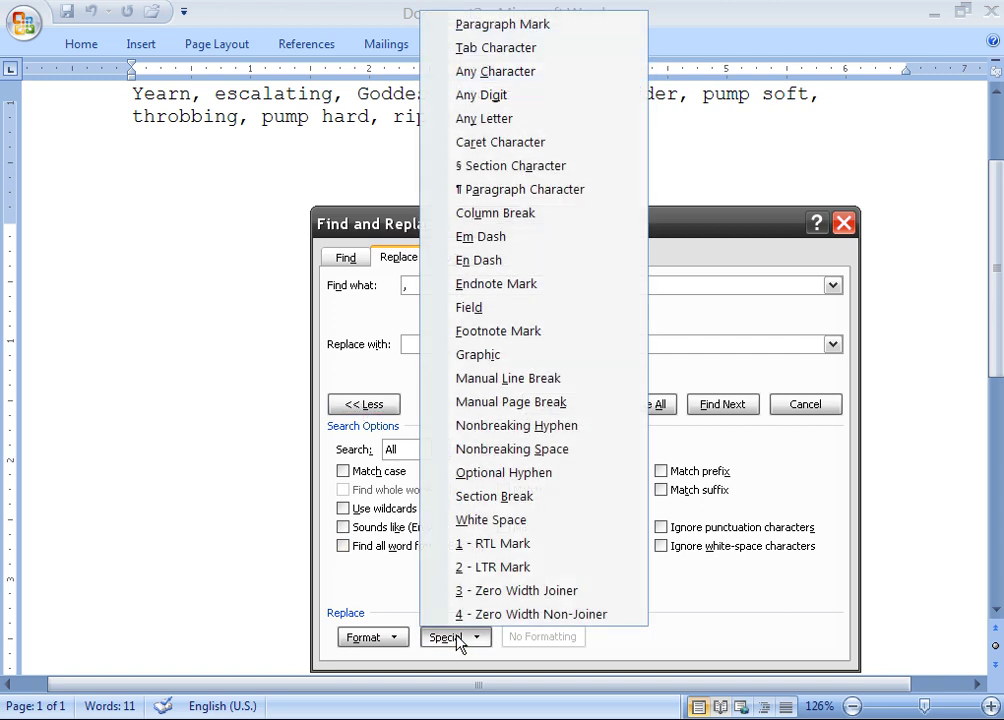
pyautogui.click(519, 30)
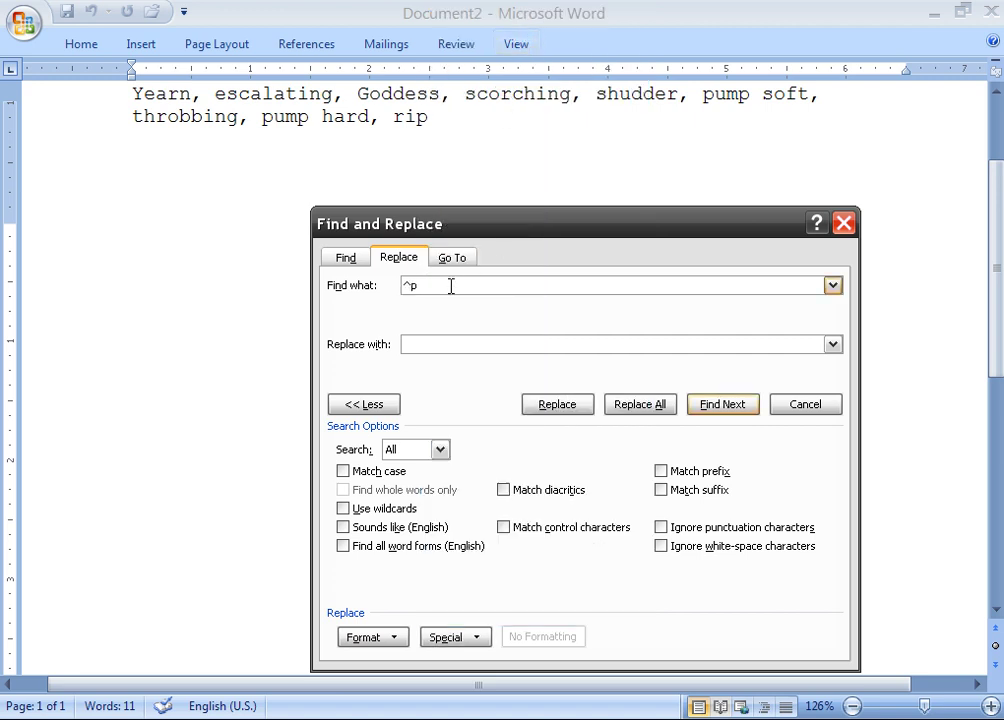
pyautogui.hotkey('ctrl', 'z')
pyautogui.click(432, 339)
pyautogui.click(453, 638)
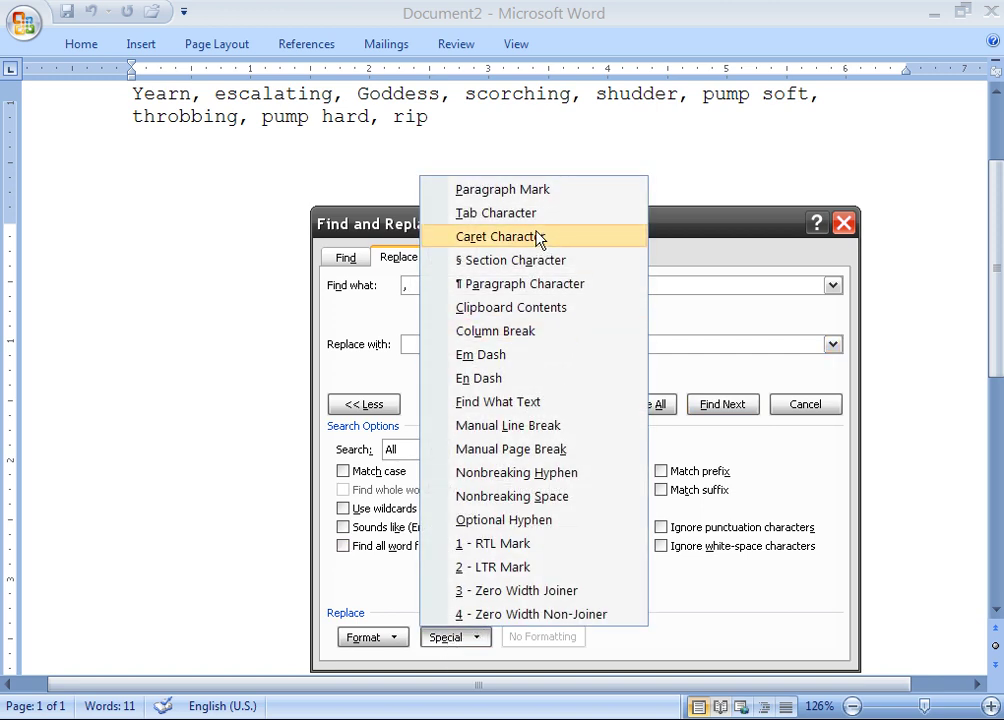
pyautogui.click(524, 190)
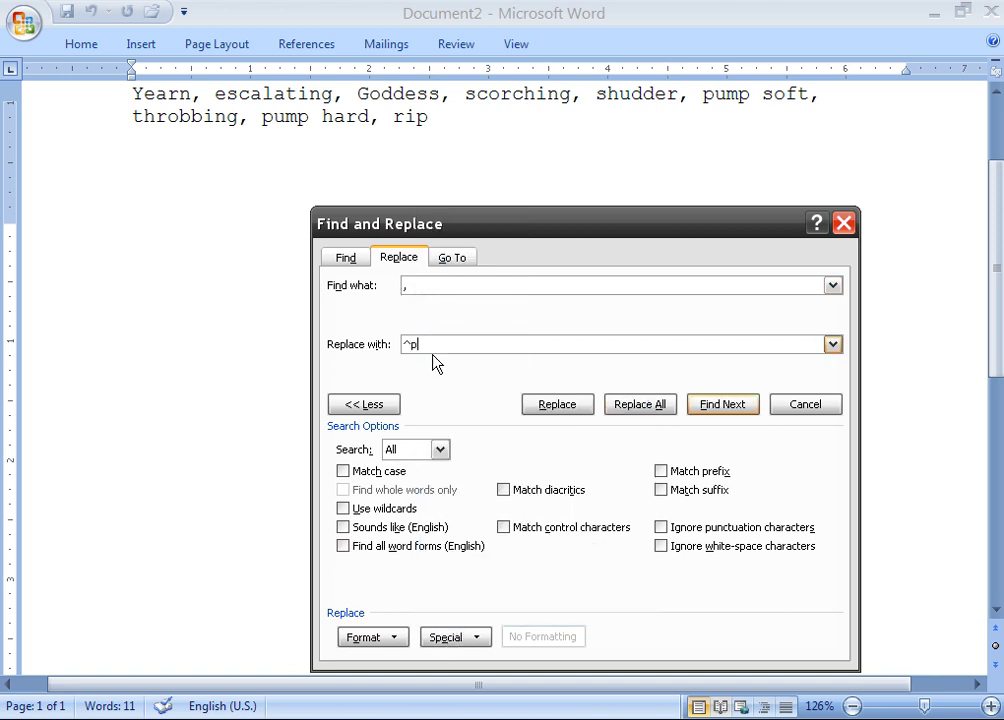
pyautogui.click(655, 405)
pyautogui.click(505, 430)
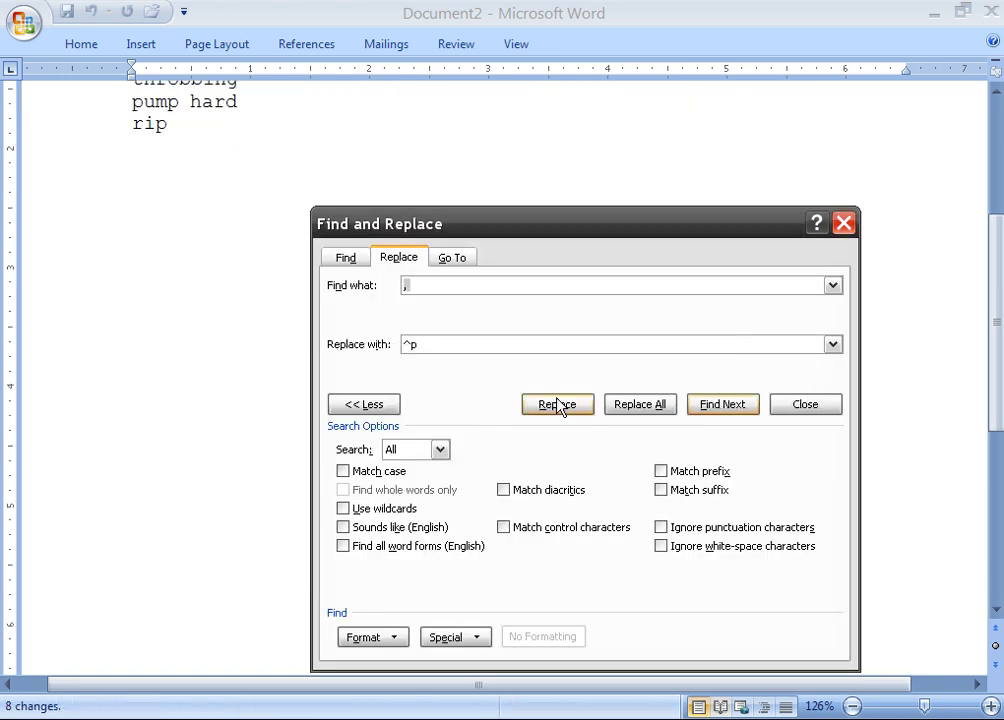
pyautogui.click(843, 222)
# - Select all nine lines of the word list, from Yearn down to rip
pyautogui.scroll(4, 380, 396)
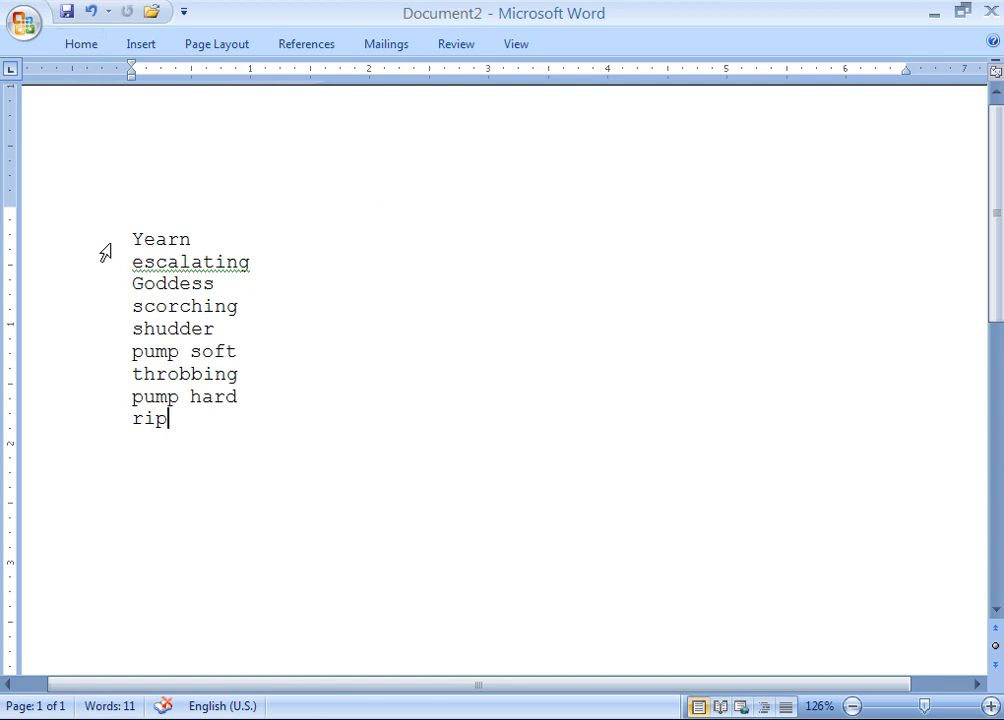
pyautogui.moveTo(130, 238); pyautogui.dragTo(168, 420)
pyautogui.click(175, 439)
pyautogui.moveTo(150, 440); pyautogui.dragTo(188, 417)
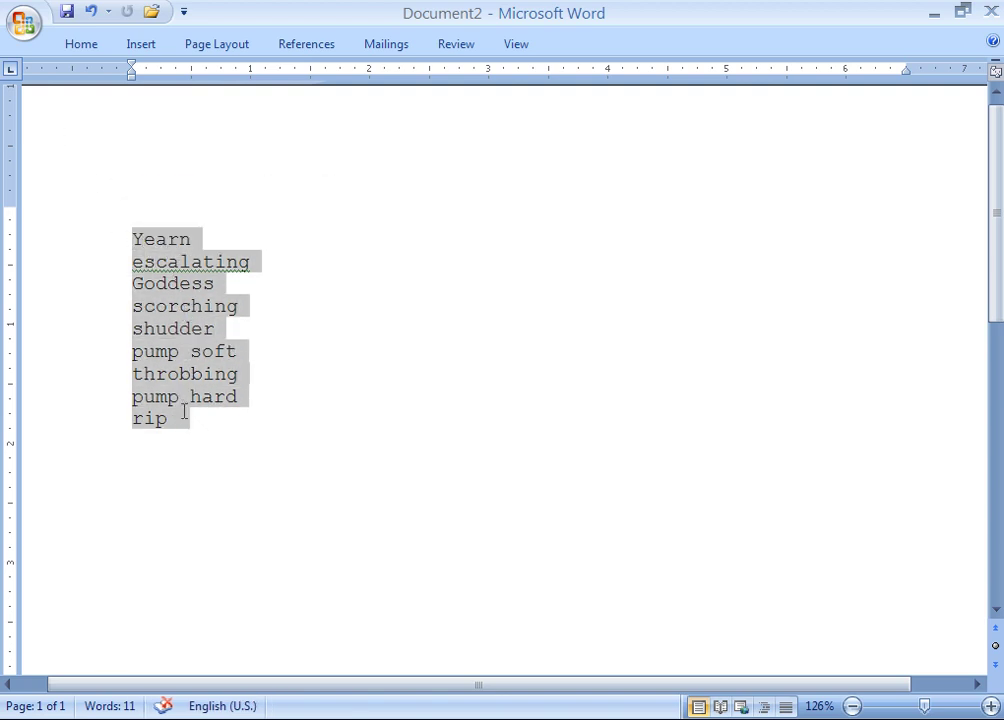
# - Sort the selected list by paragraphs, text, ascending, so it runs from escalating to Yearn
pyautogui.click(82, 46)
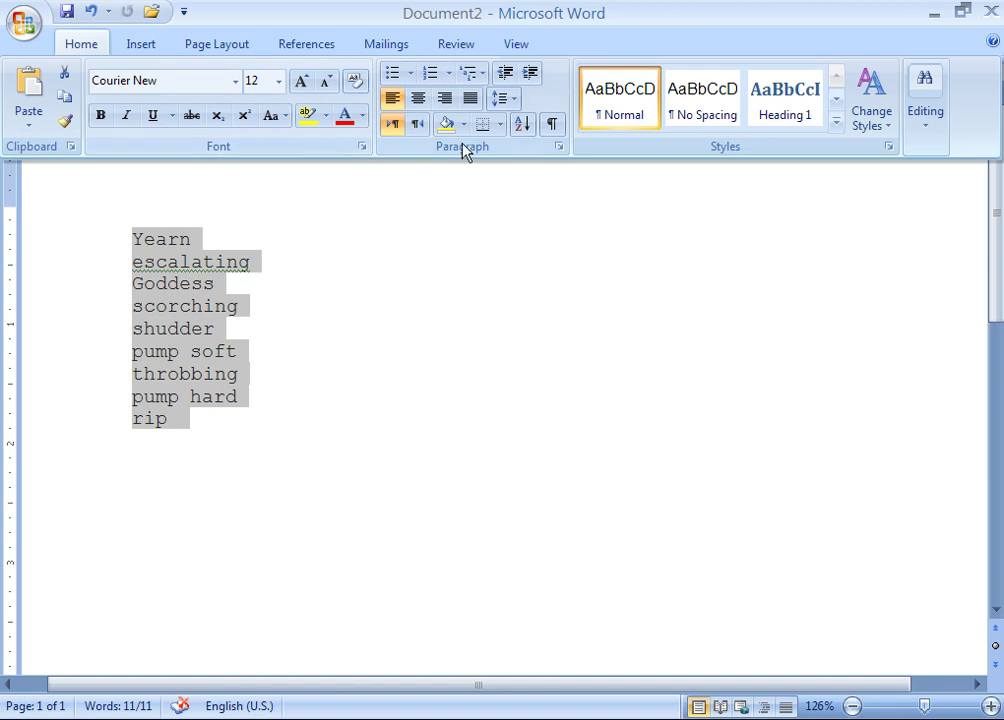
pyautogui.click(522, 126)
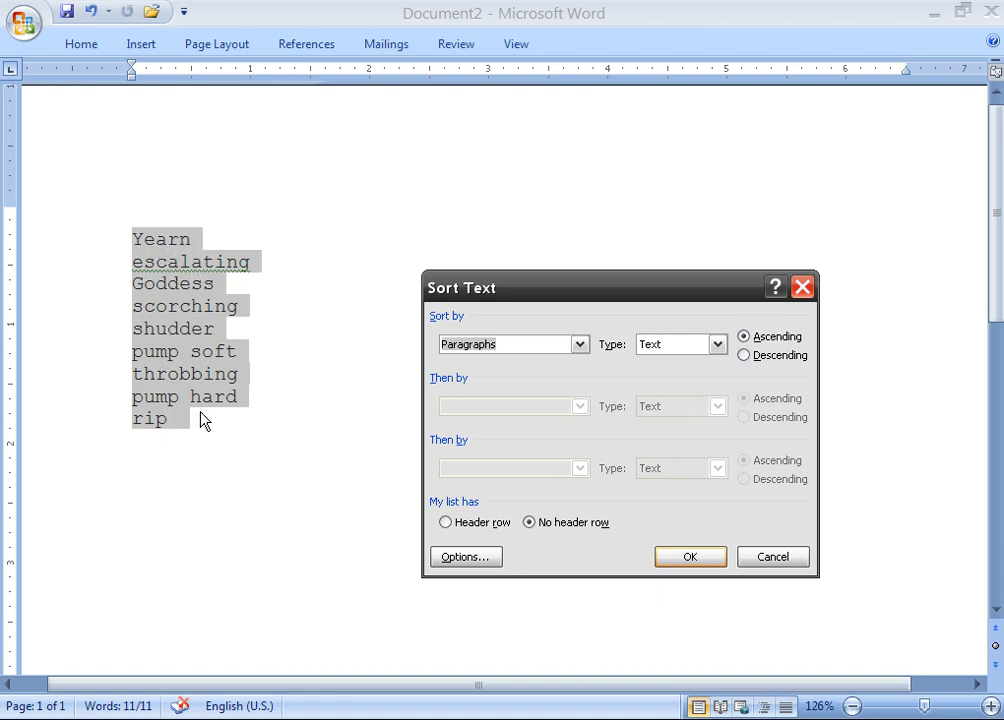
pyautogui.click(465, 556)
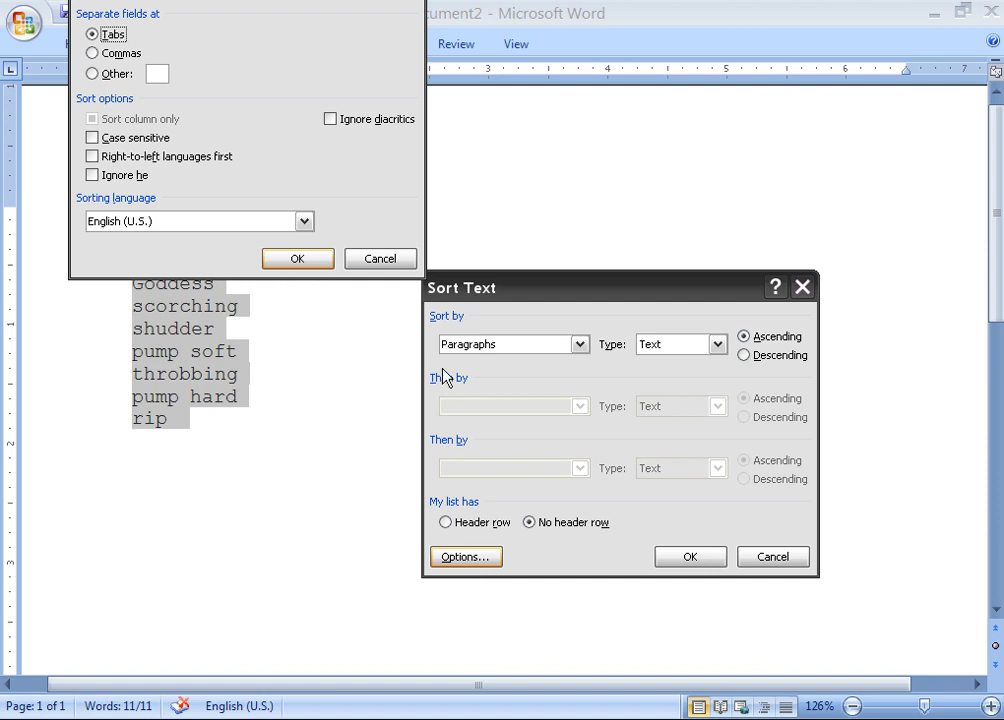
pyautogui.click(93, 74)
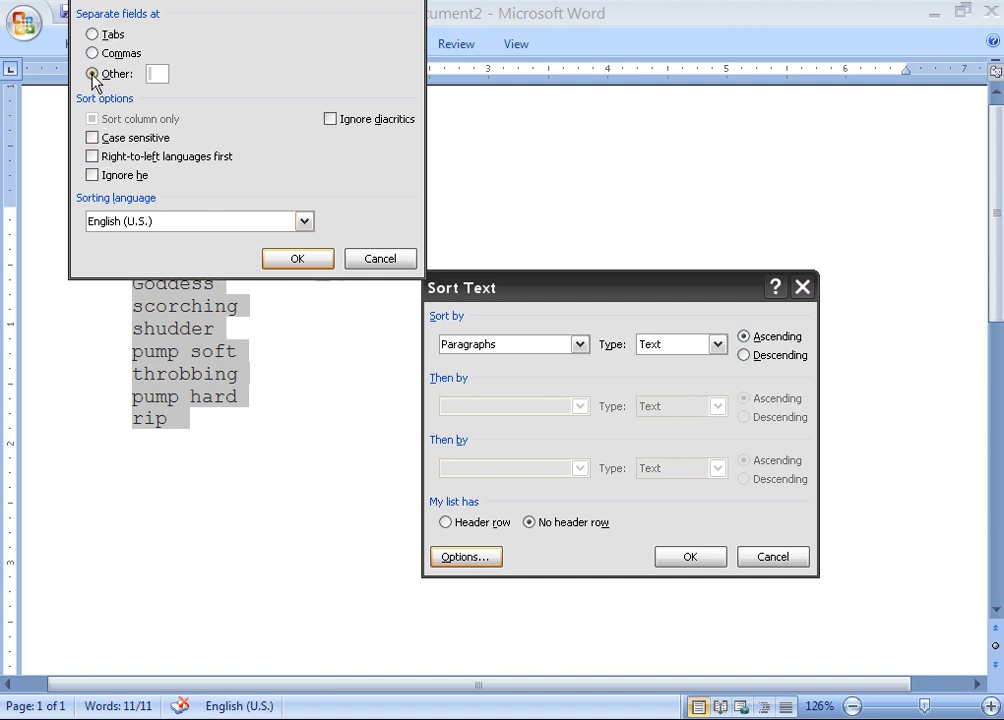
pyautogui.click(148, 72)
pyautogui.click(297, 258)
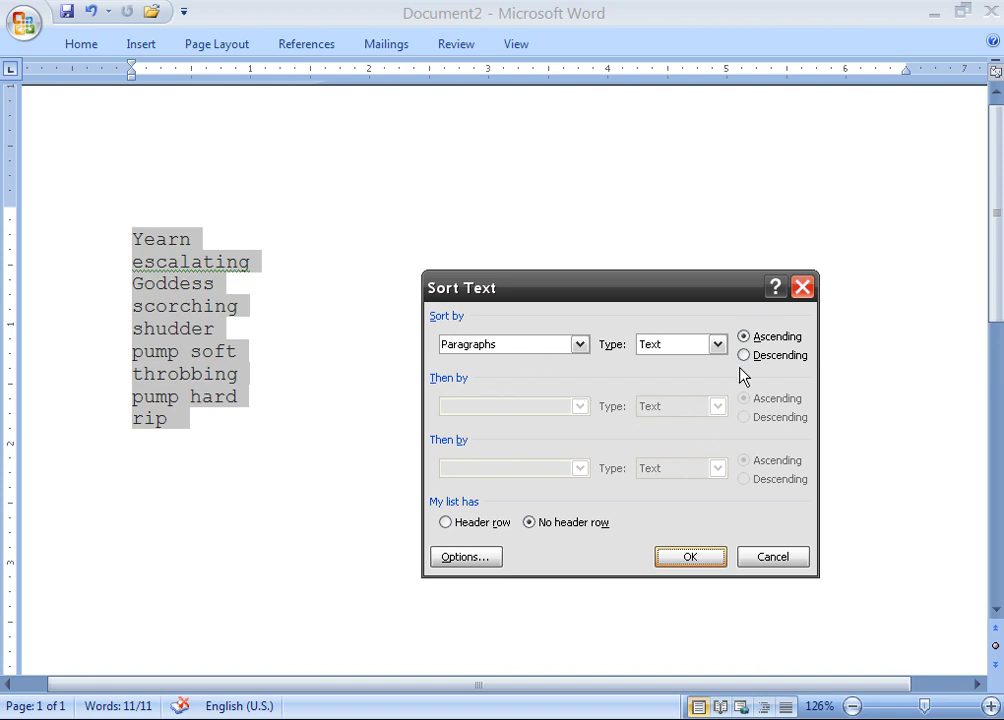
pyautogui.click(690, 557)
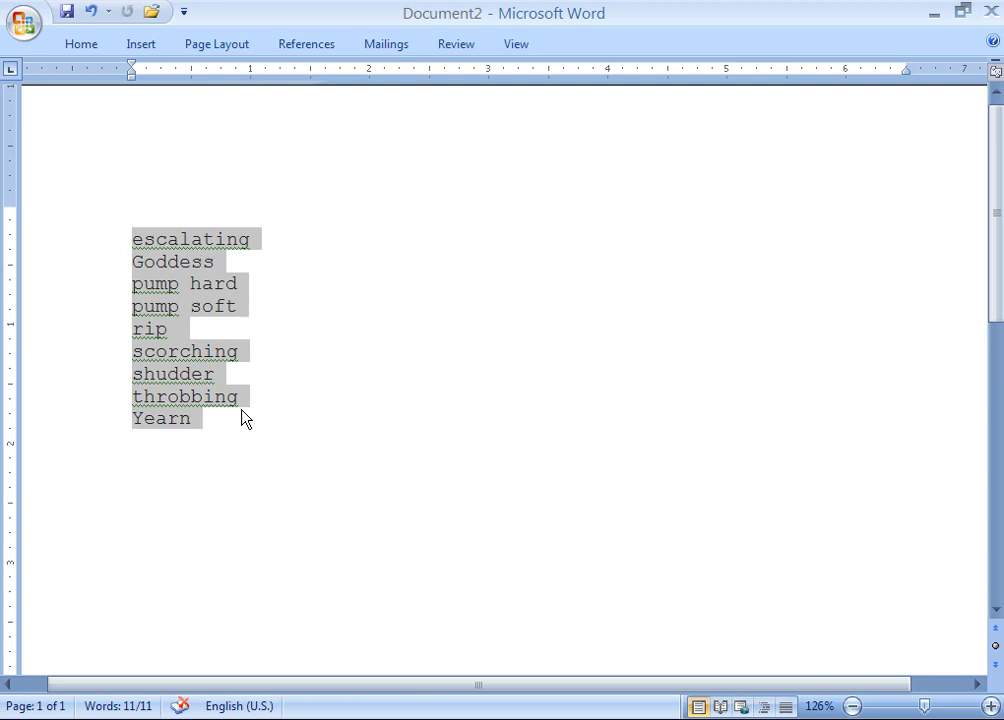
# - Replace every paragraph mark (^p) in the sorted list with a comma using Replace All
pyautogui.click(280, 373)
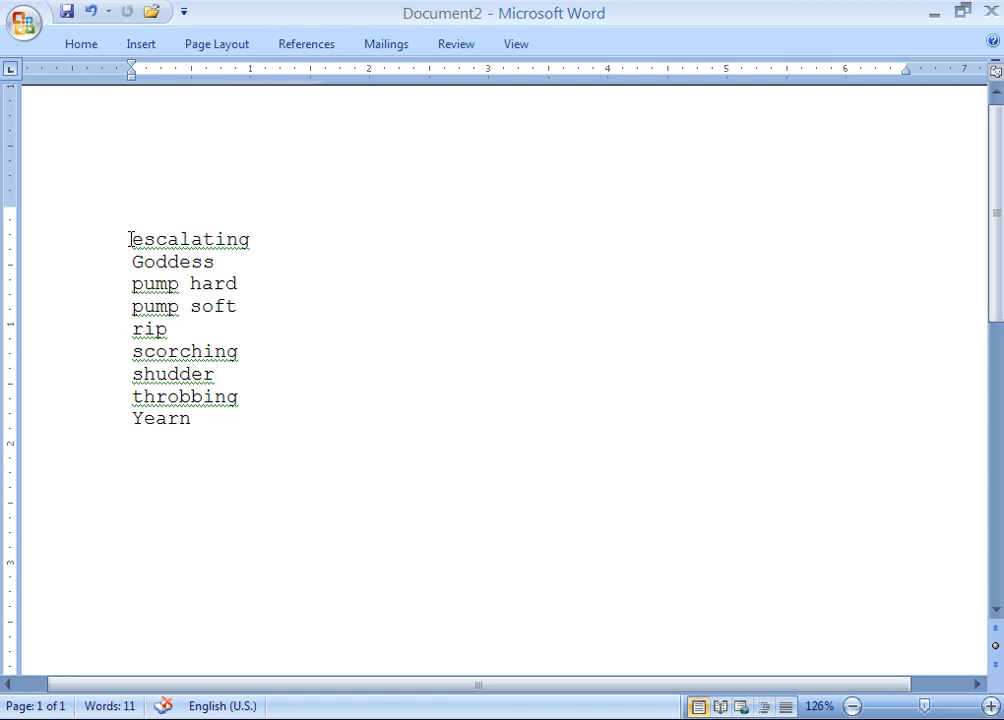
pyautogui.moveTo(130, 239); pyautogui.dragTo(143, 241)
pyautogui.click(221, 261)
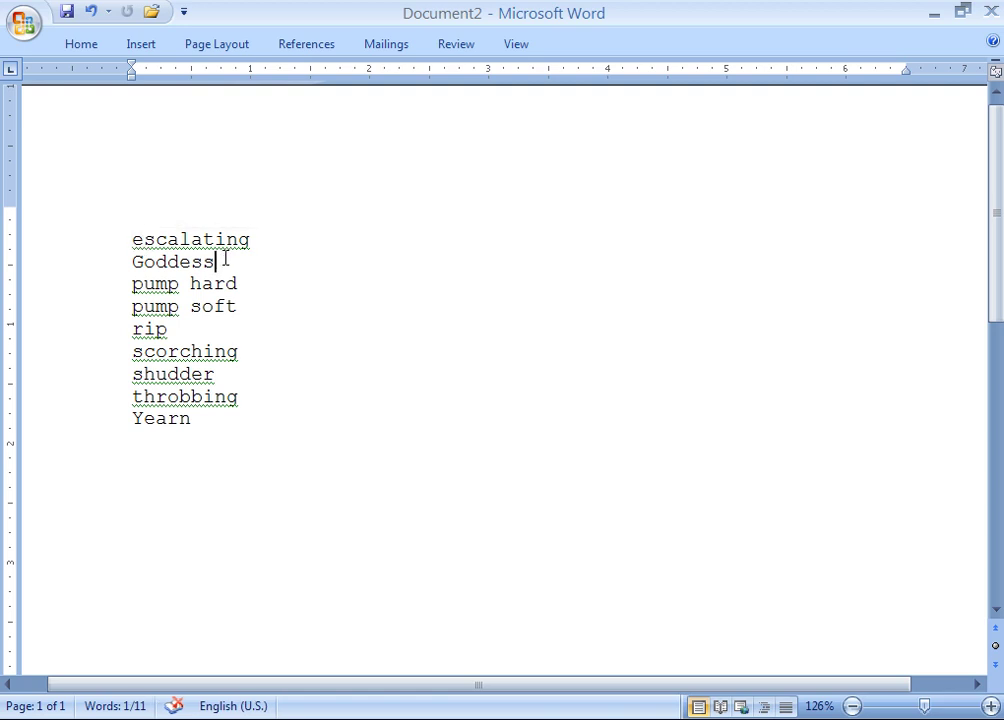
pyautogui.click(83, 44)
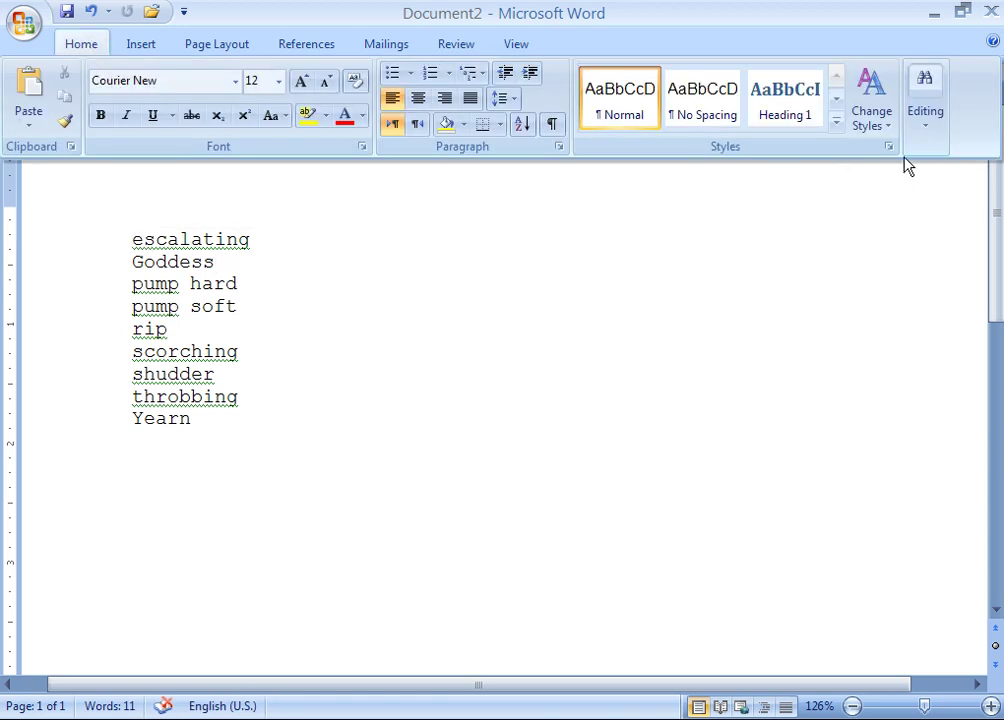
pyautogui.click(928, 115)
pyautogui.click(956, 196)
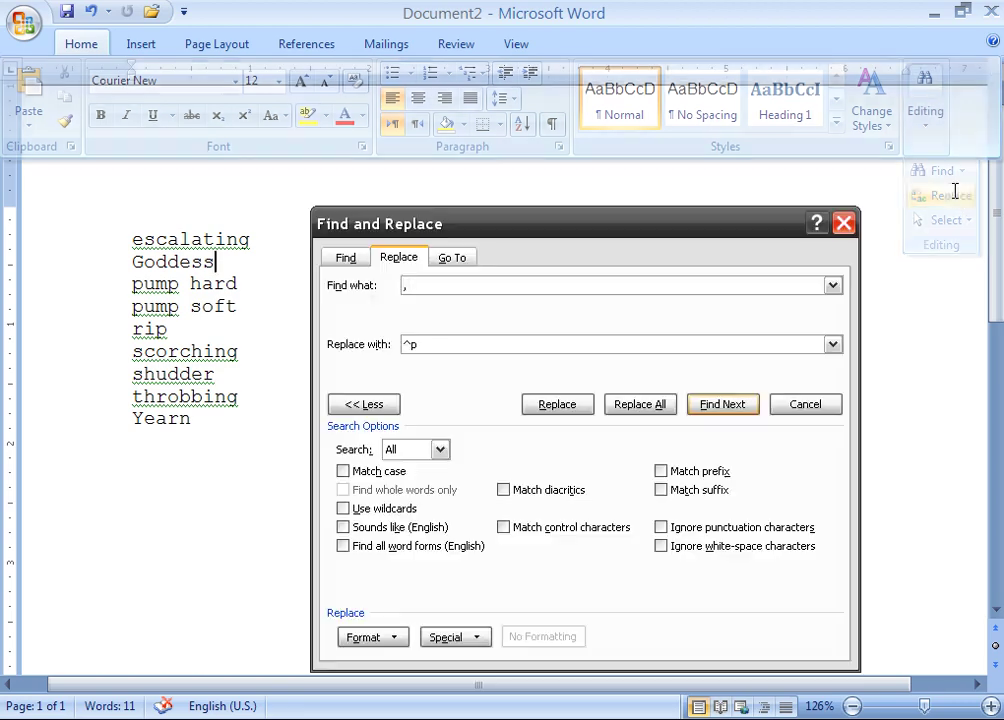
pyautogui.click(455, 636)
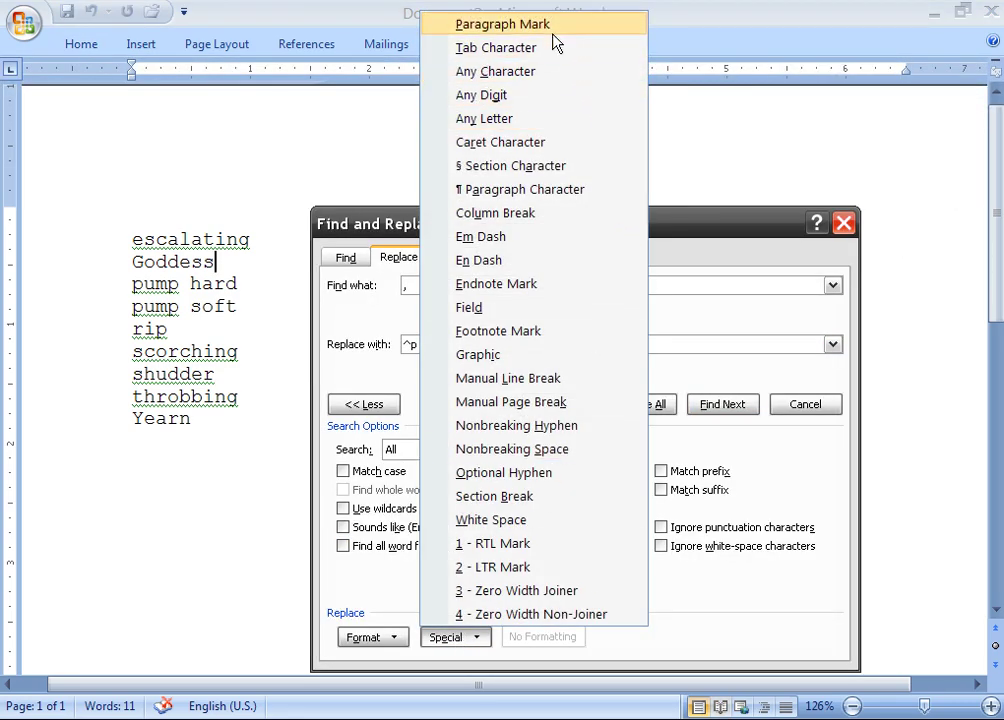
pyautogui.click(548, 32)
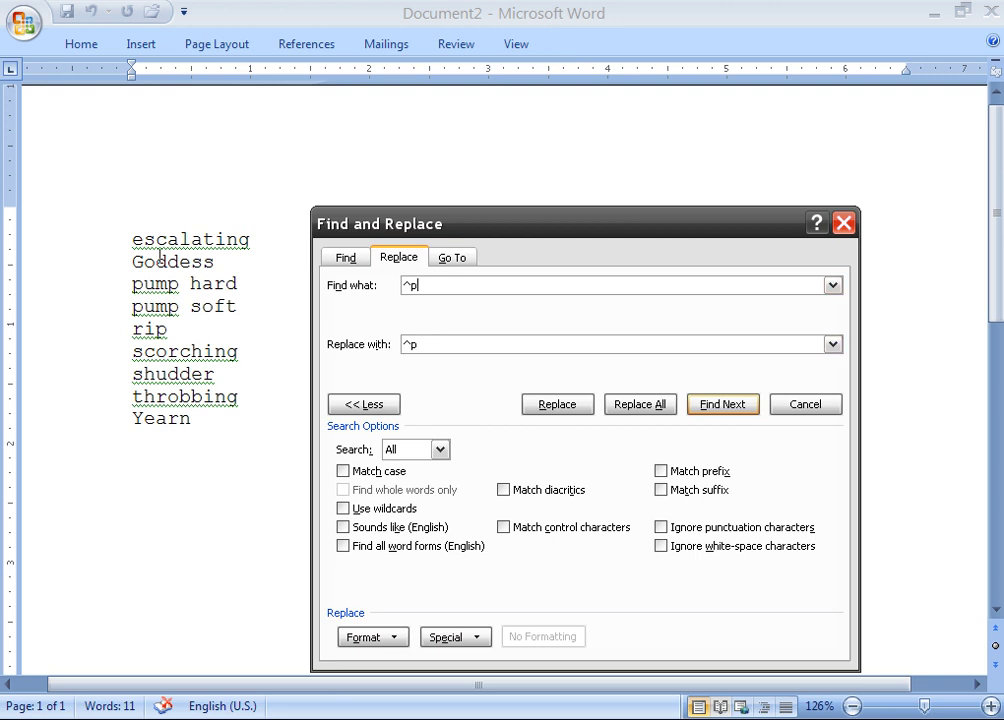
pyautogui.moveTo(419, 345); pyautogui.dragTo(353, 344)
pyautogui.write(',')
pyautogui.click(640, 406)
pyautogui.click(513, 424)
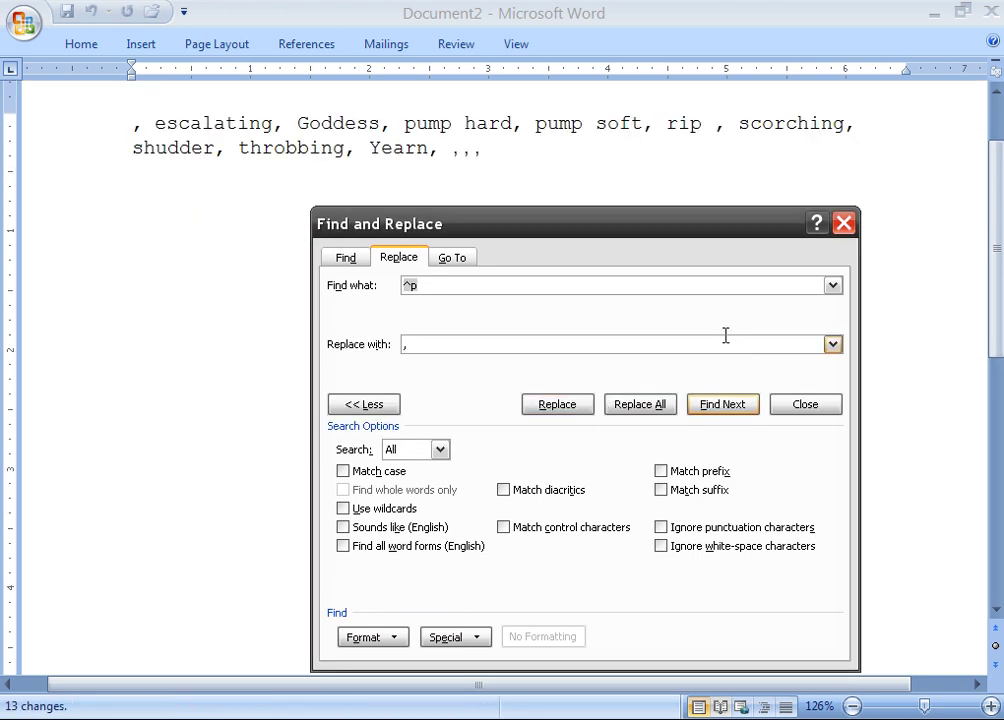
pyautogui.click(846, 224)
# - Delete the stray commas after Yearn, the leading comma before escalating, and the space after rip
pyautogui.click(480, 149)
pyautogui.press('BackSpace')
pyautogui.press('BackSpace')
pyautogui.press('BackSpace')
pyautogui.press('BackSpace')
pyautogui.press('BackSpace')
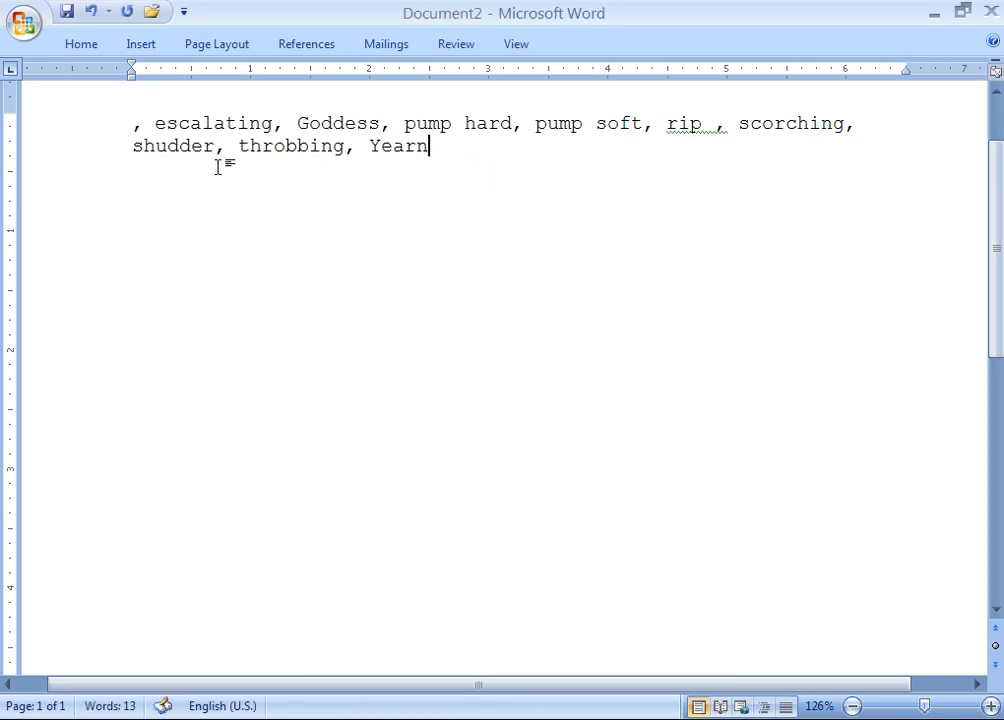
pyautogui.click(154, 123)
pyautogui.press('BackSpace')
pyautogui.press('BackSpace')
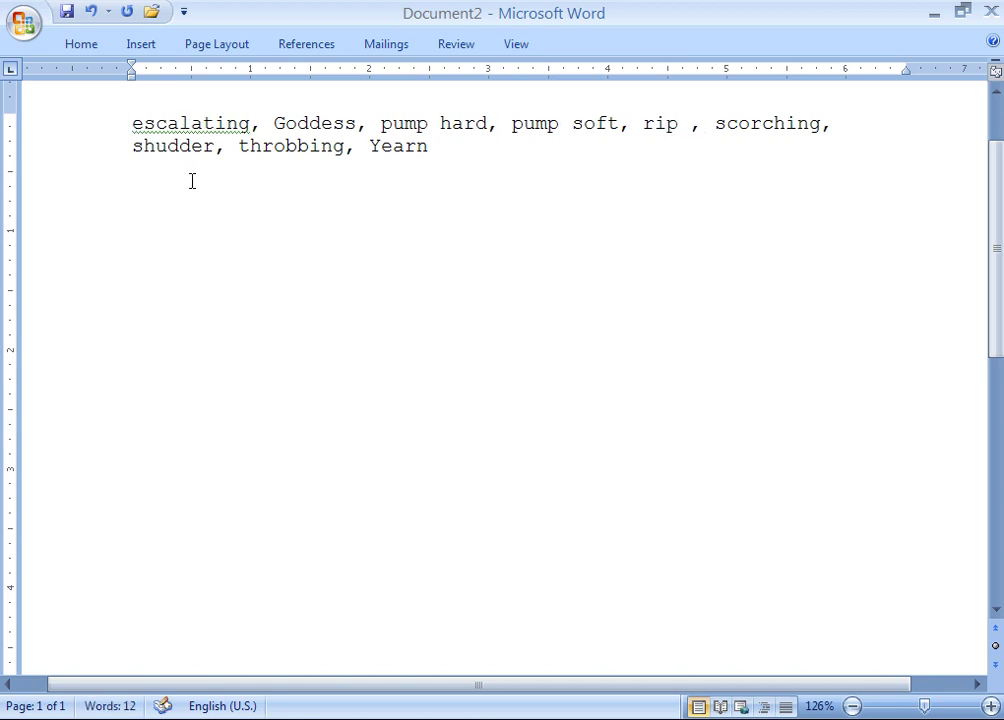
pyautogui.scroll(1, 193, 182)
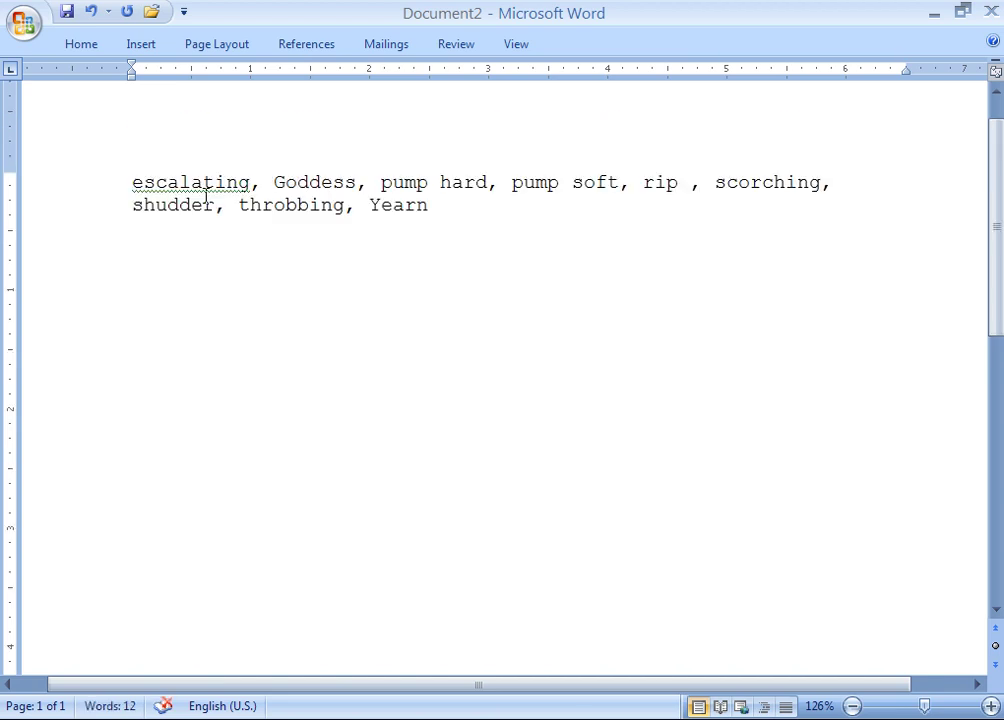
pyautogui.click(690, 186)
pyautogui.press('BackSpace')
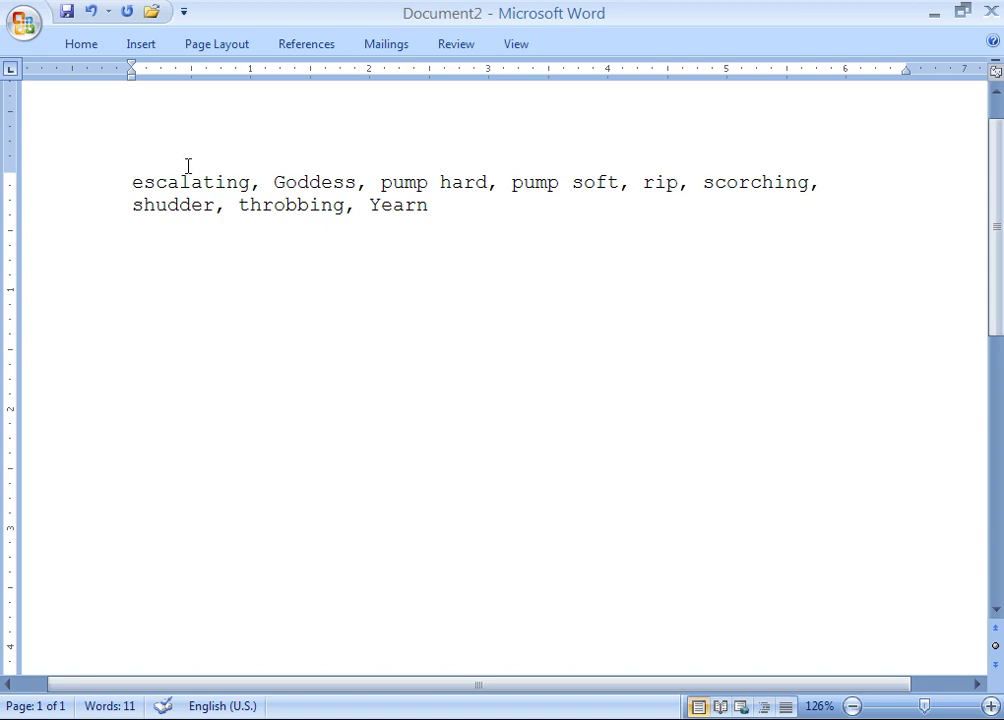
pyautogui.click(78, 46)
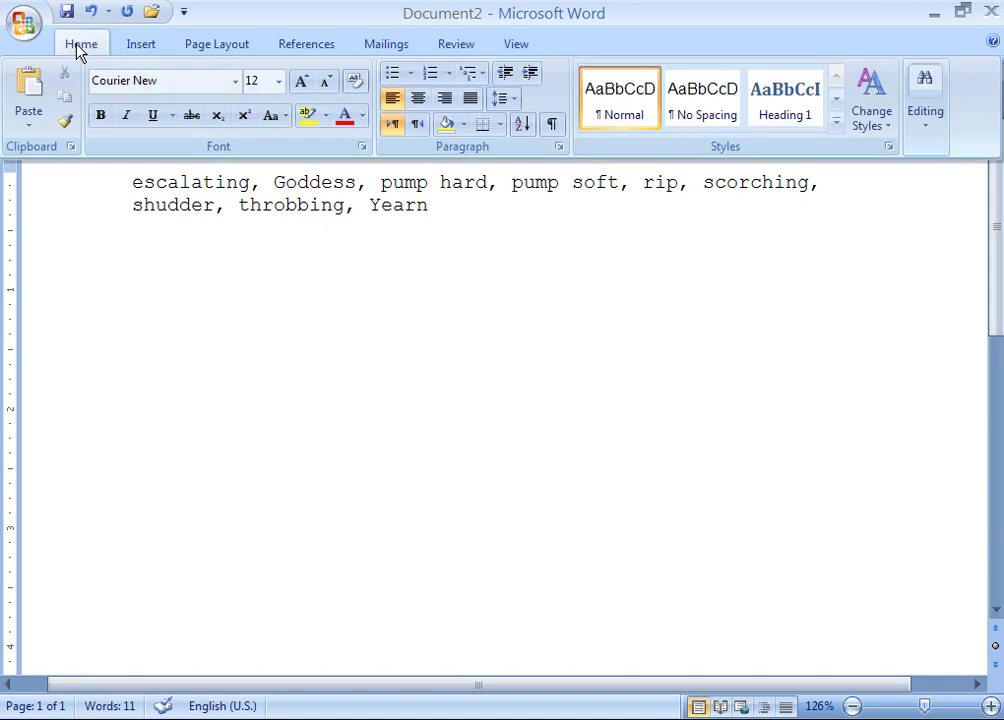
# - Replace all 8 commas with nothing so the words are separated only by spaces
pyautogui.click(938, 128)
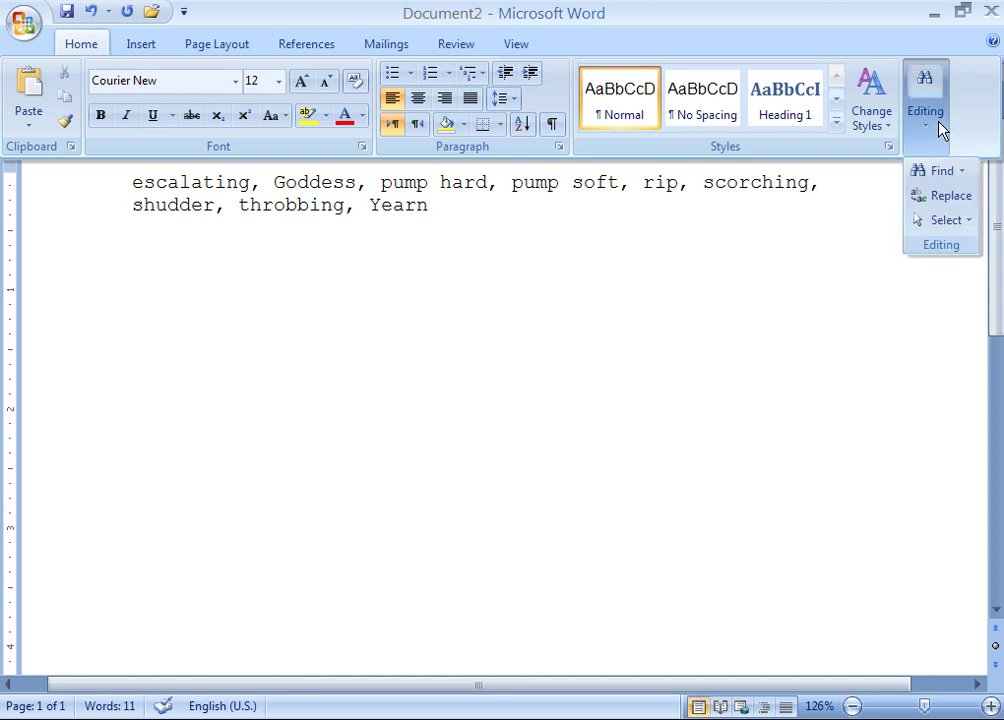
pyautogui.click(940, 198)
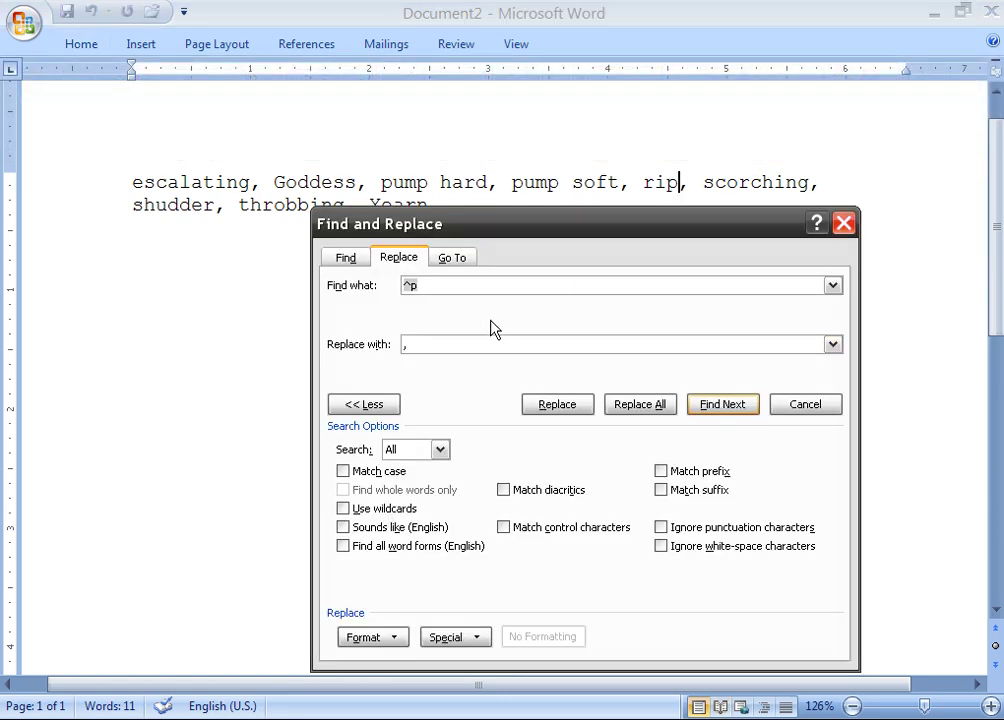
pyautogui.click(493, 328)
pyautogui.write(',')
pyautogui.click(410, 343)
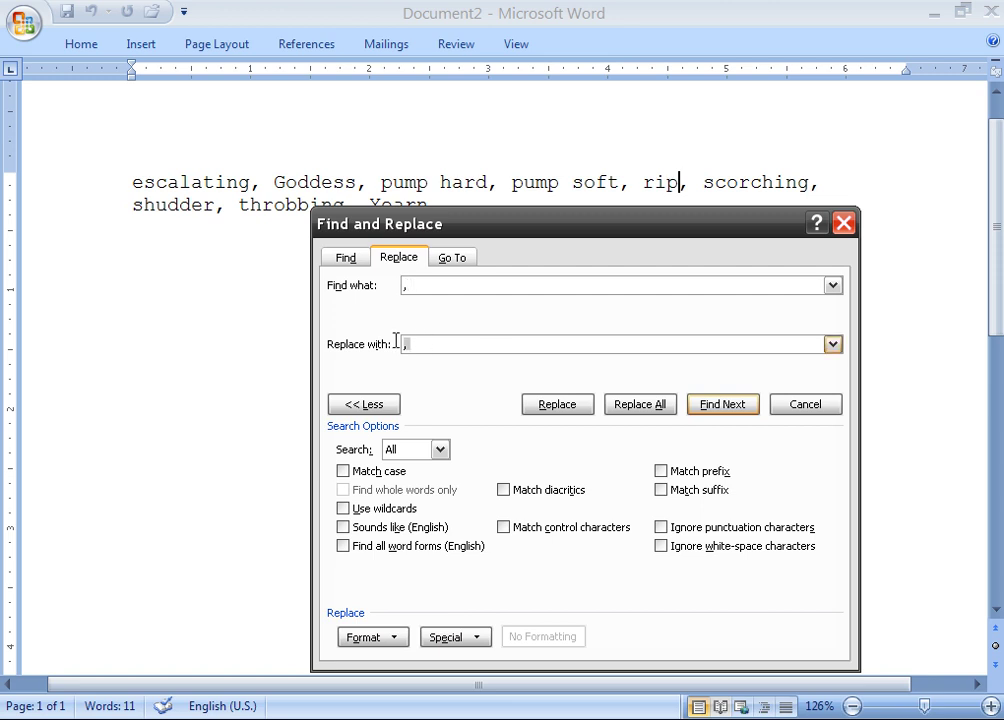
pyautogui.press('BackSpace')
pyautogui.click(655, 413)
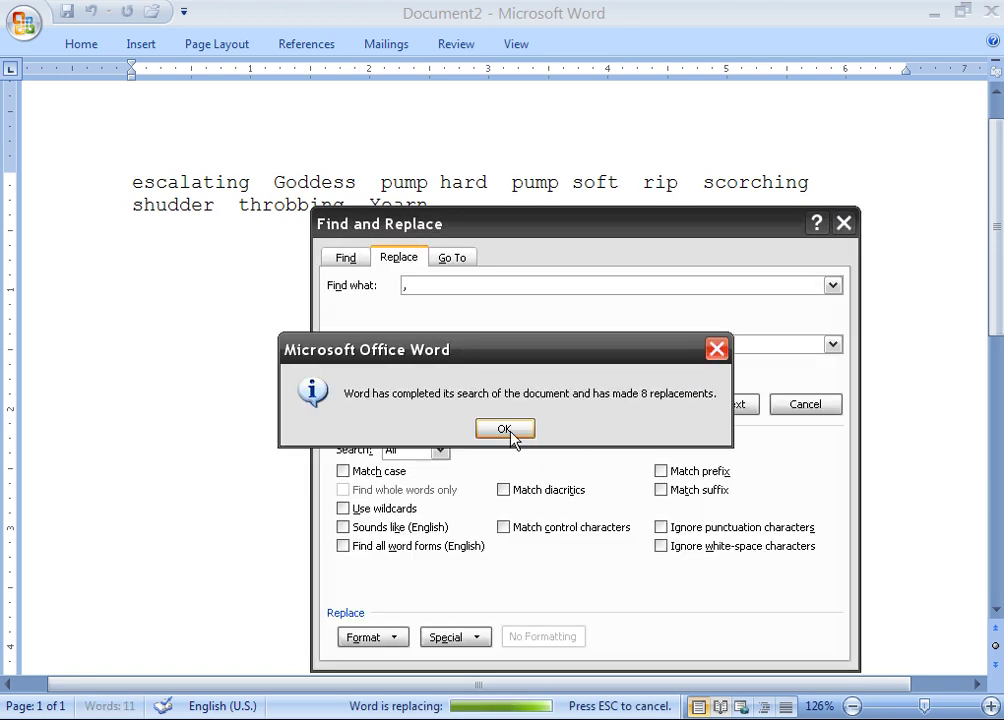
pyautogui.click(510, 436)
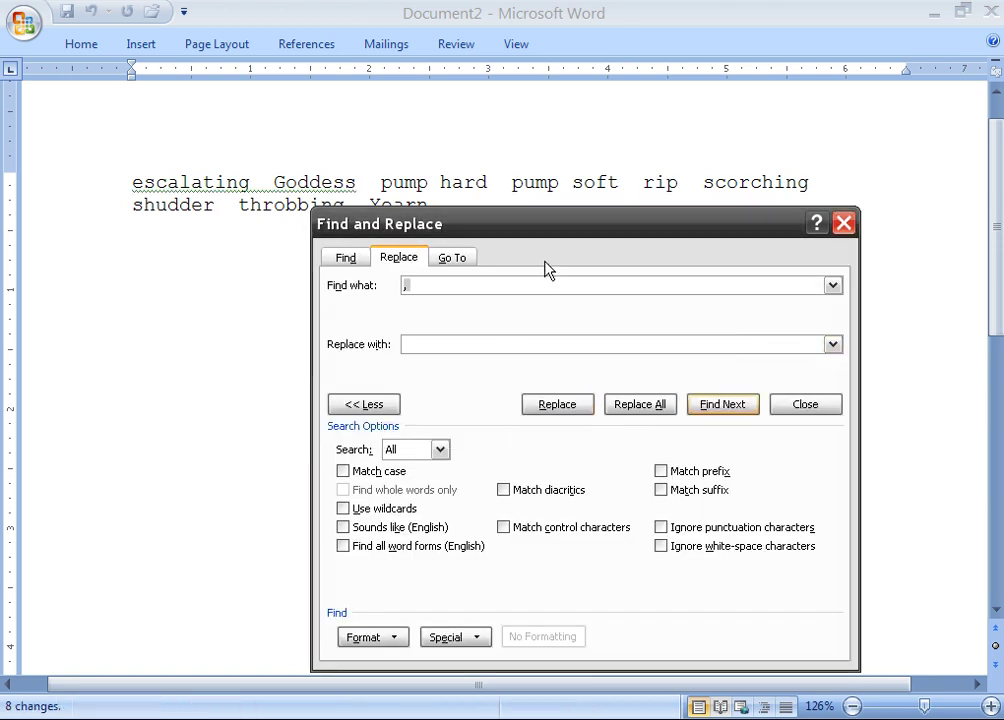
# - Try putting dashes between the words with Replace All
pyautogui.moveTo(559, 236); pyautogui.dragTo(560, 242)
pyautogui.press('BackSpace')
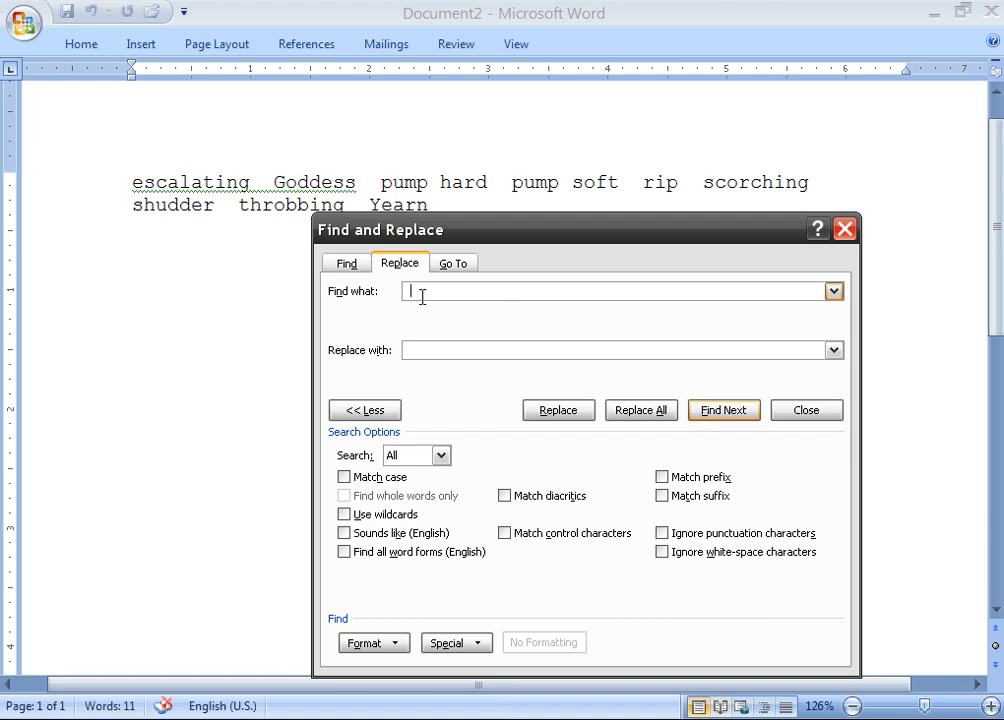
pyautogui.click(412, 349)
pyautogui.write('-')
pyautogui.click(649, 411)
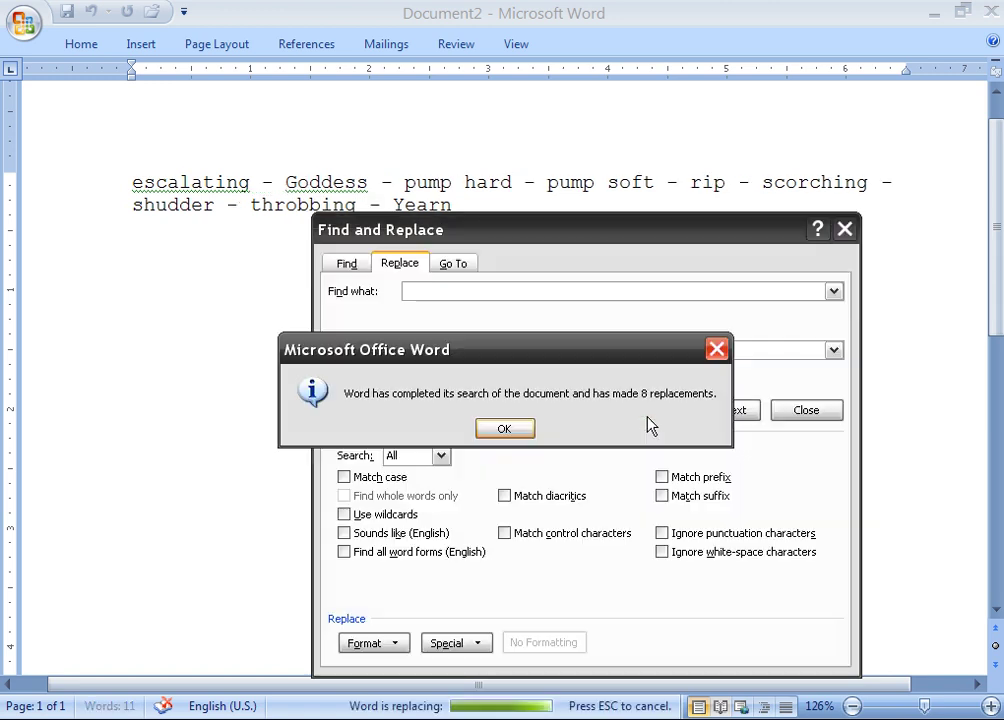
pyautogui.click(505, 429)
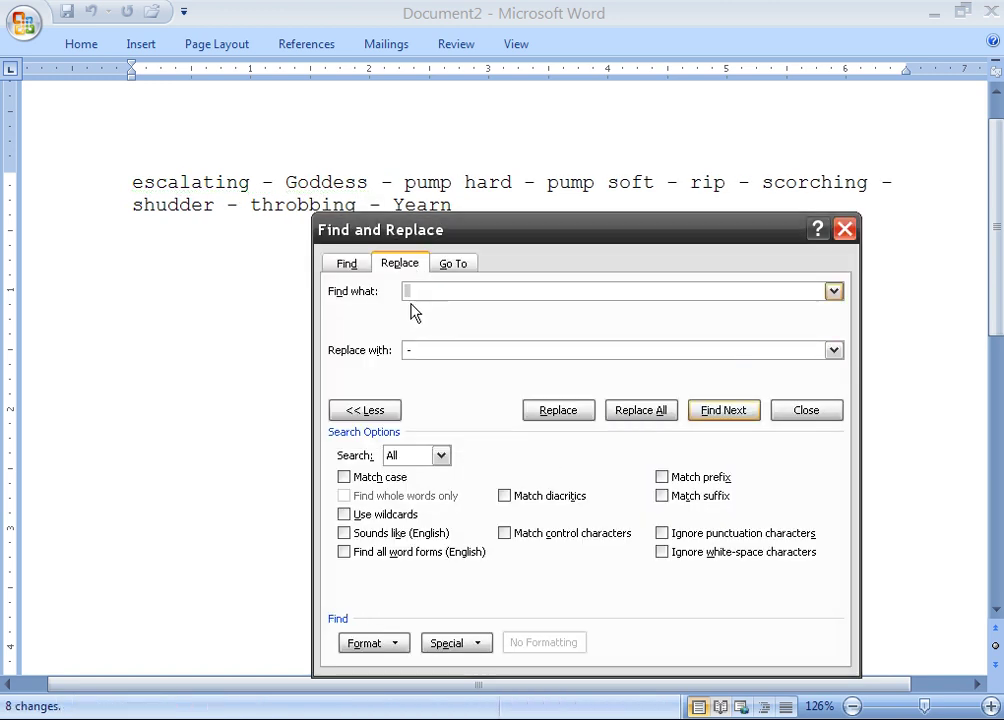
# - Remove the dashes again using an empty replacement, then close the Find and Replace window
pyautogui.press('BackSpace')
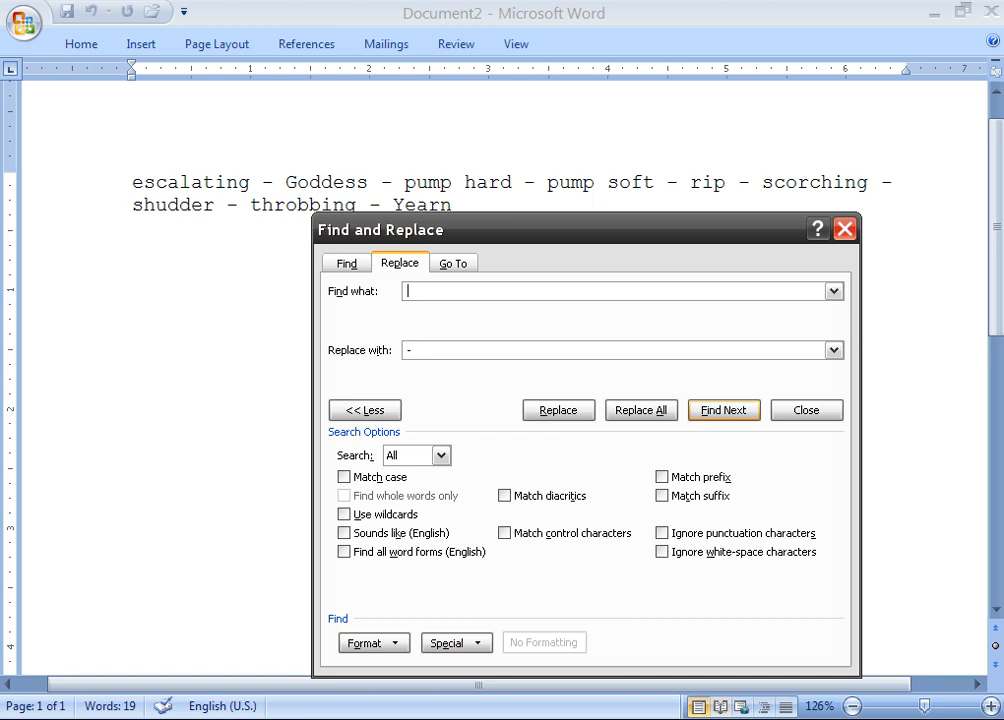
pyautogui.moveTo(439, 349); pyautogui.dragTo(336, 349)
pyautogui.press('BackSpace')
pyautogui.click(643, 405)
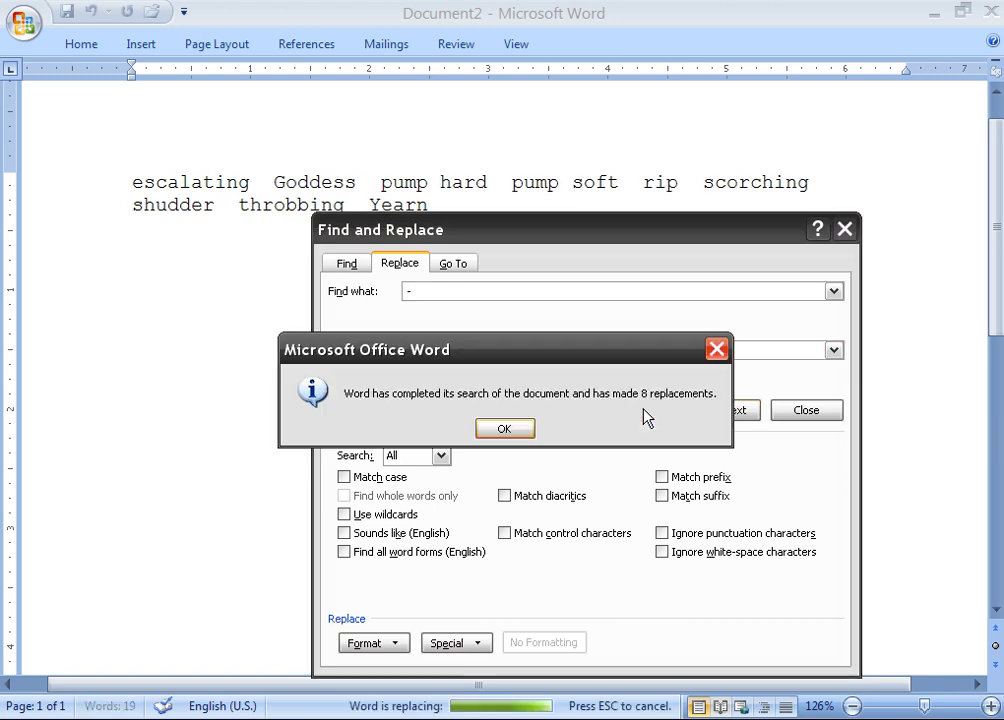
pyautogui.click(495, 427)
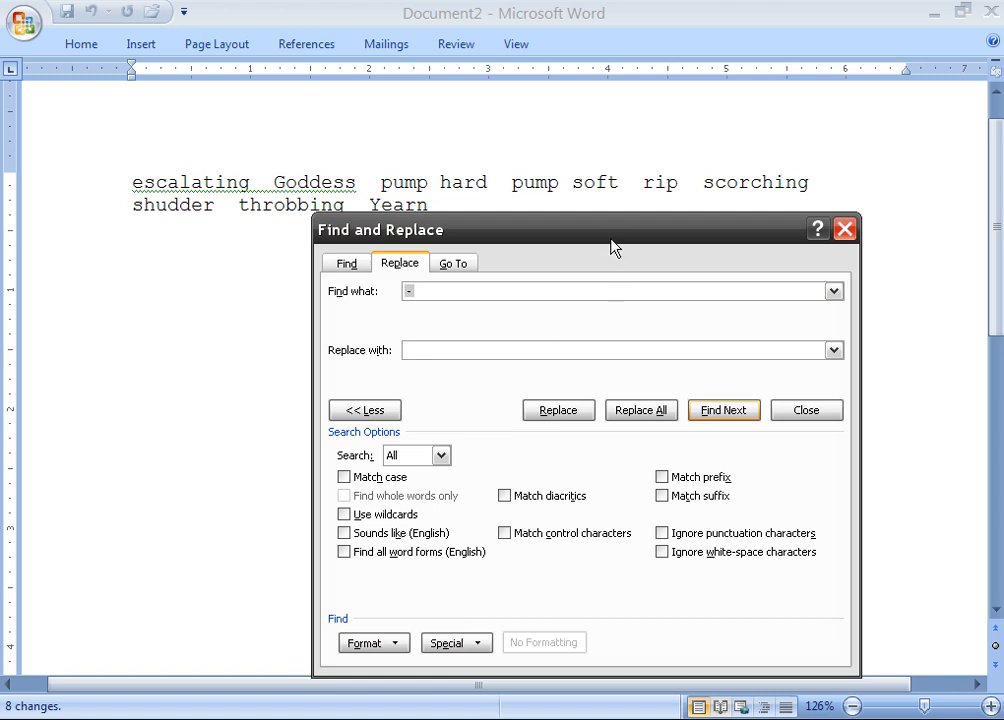
pyautogui.moveTo(612, 241); pyautogui.dragTo(594, 262)
pyautogui.click(824, 252)
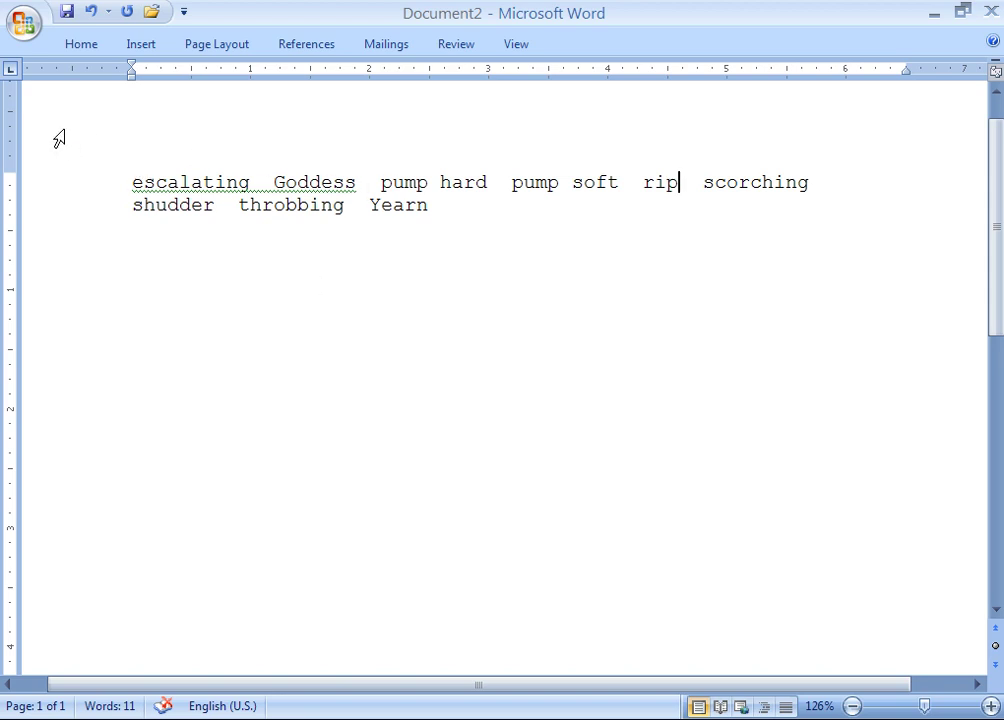
# - Open Chapter 1 from 1novels > Agija of Agukas and scroll through the draft
pyautogui.click(21, 28)
pyautogui.click(43, 121)
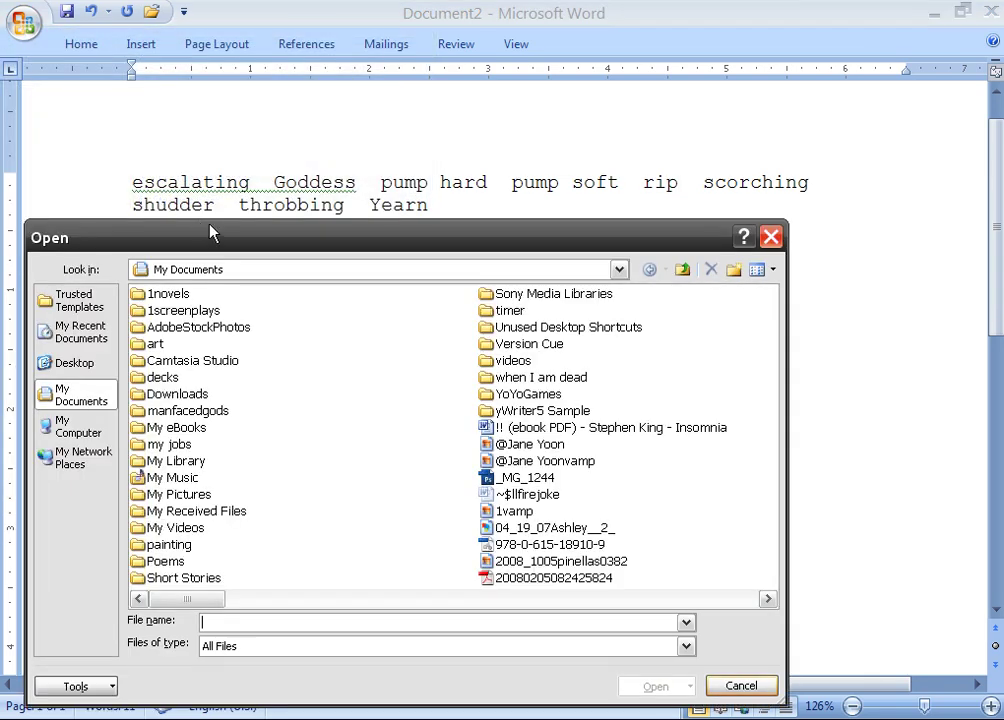
pyautogui.doubleClick(168, 293)
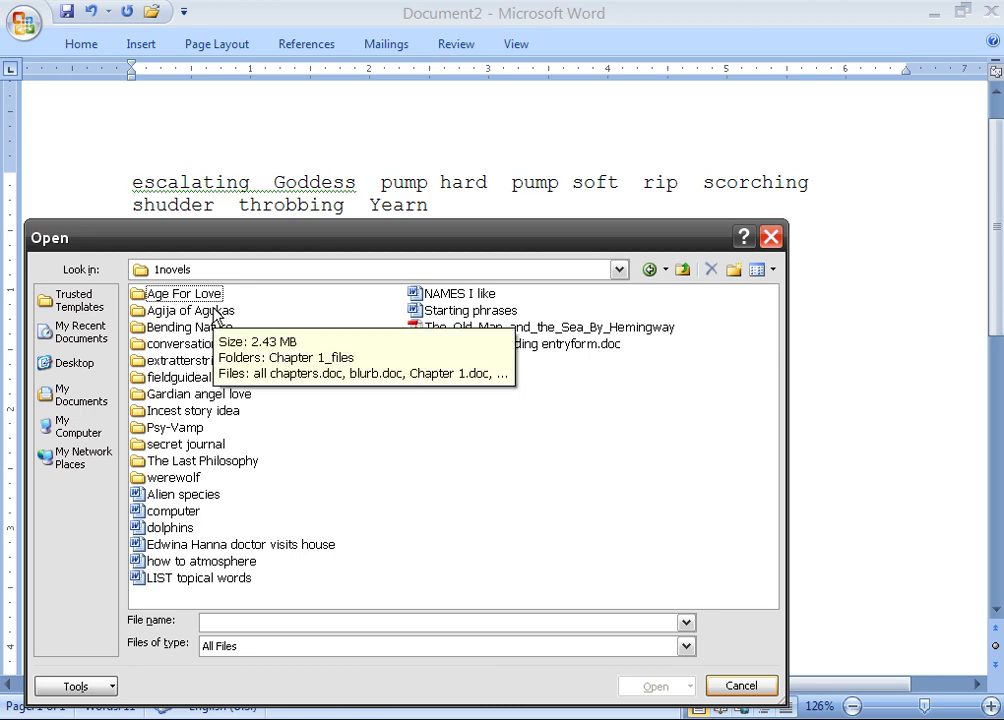
pyautogui.doubleClick(214, 312)
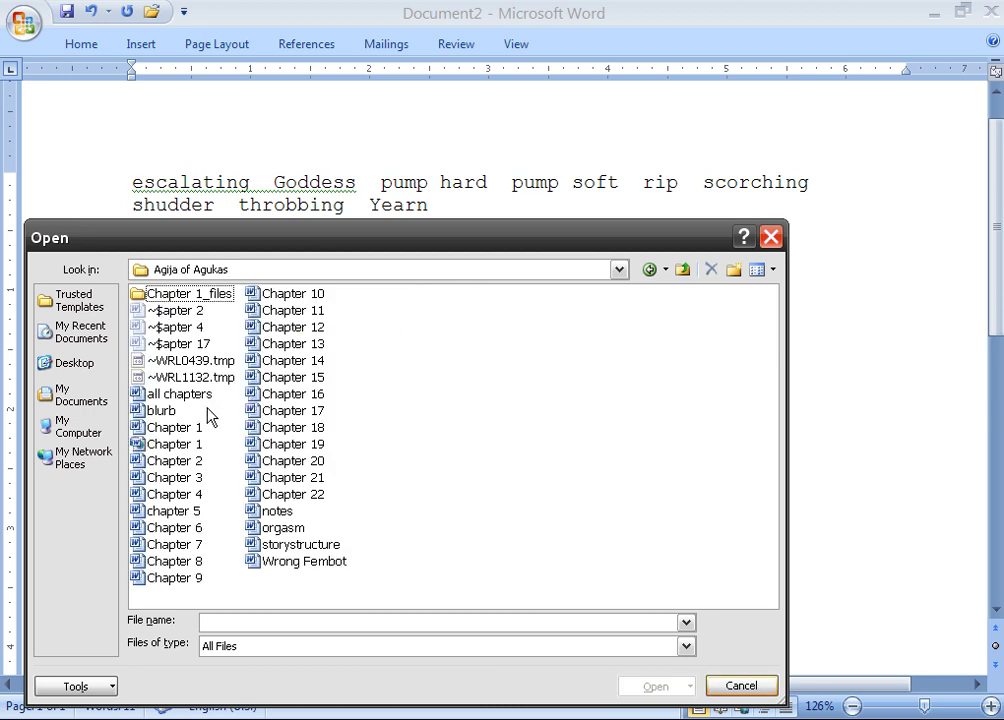
pyautogui.doubleClick(177, 428)
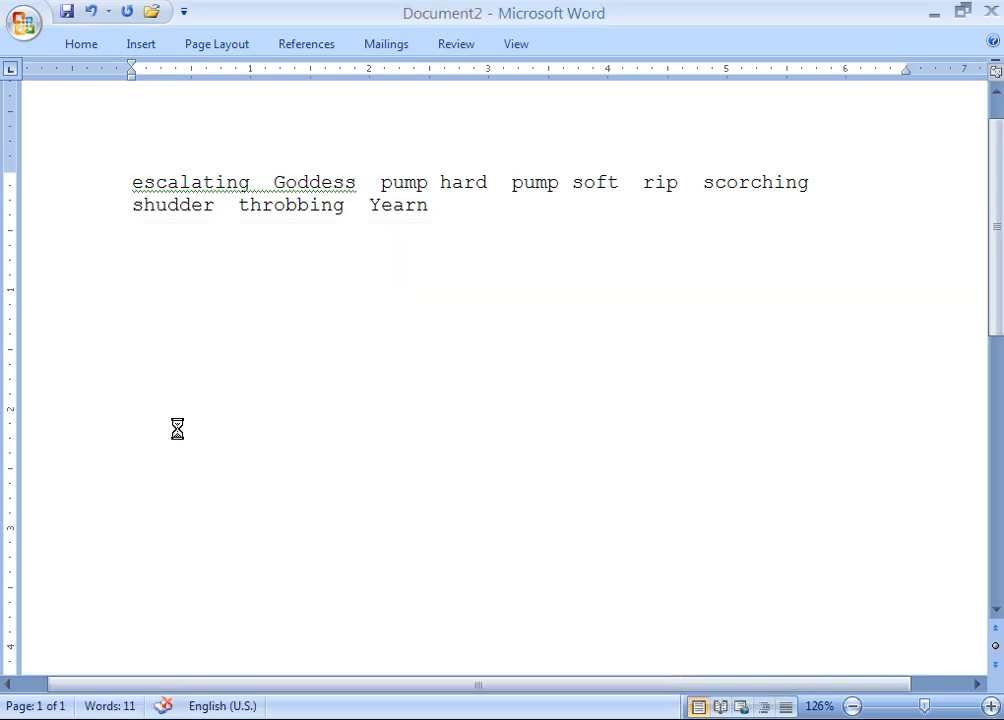
pyautogui.scroll(-7, 322, 355)
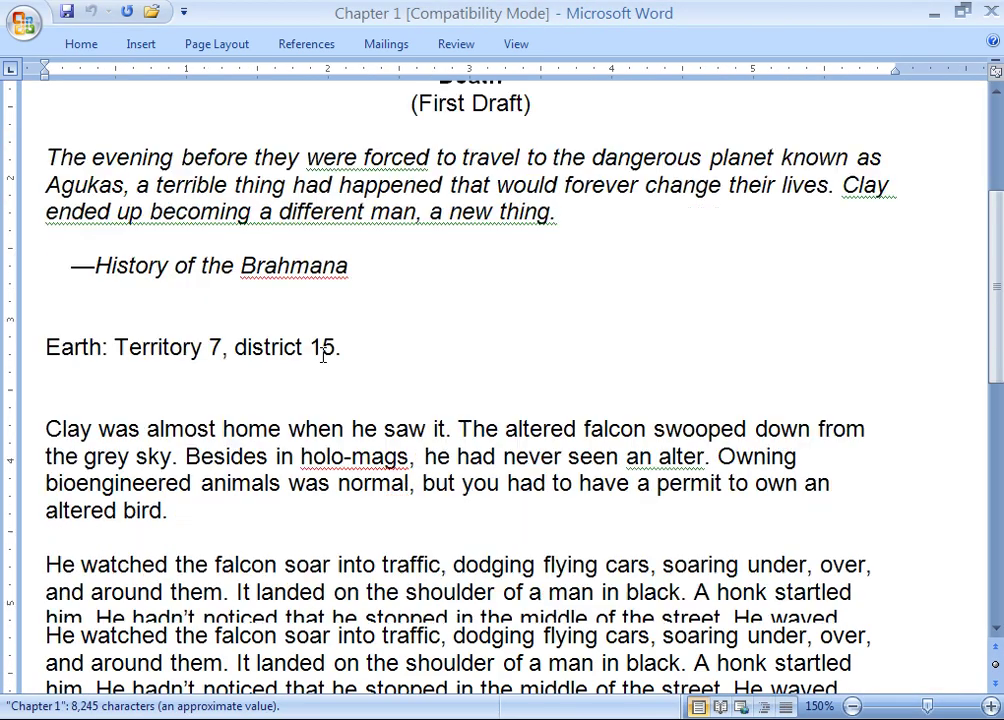
pyautogui.scroll(3, 322, 355)
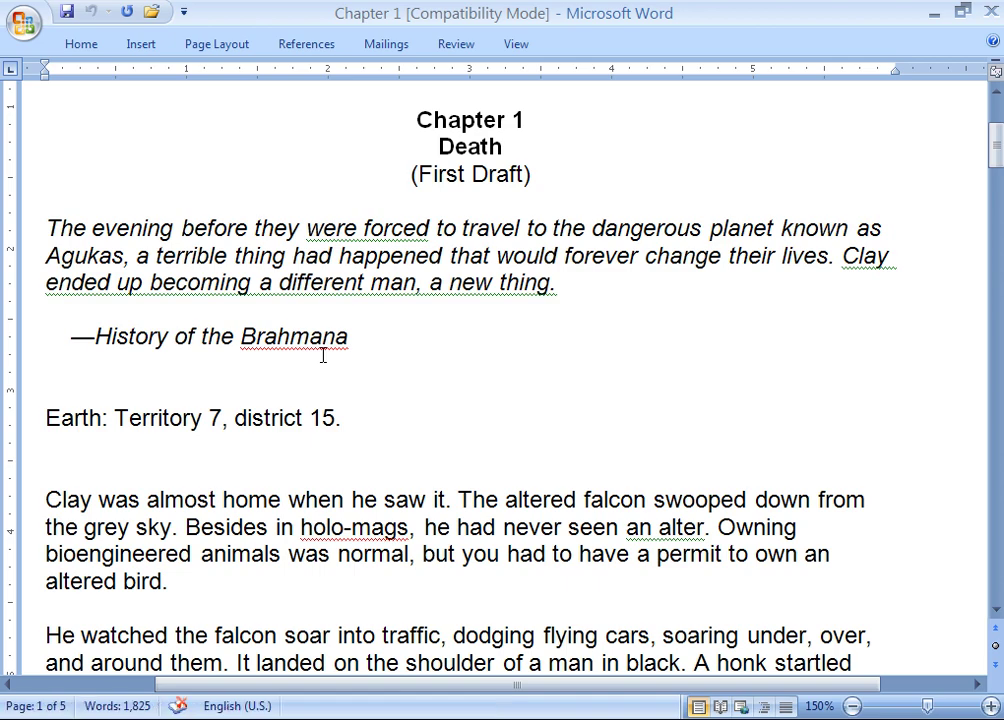
pyautogui.scroll(-4, 322, 355)
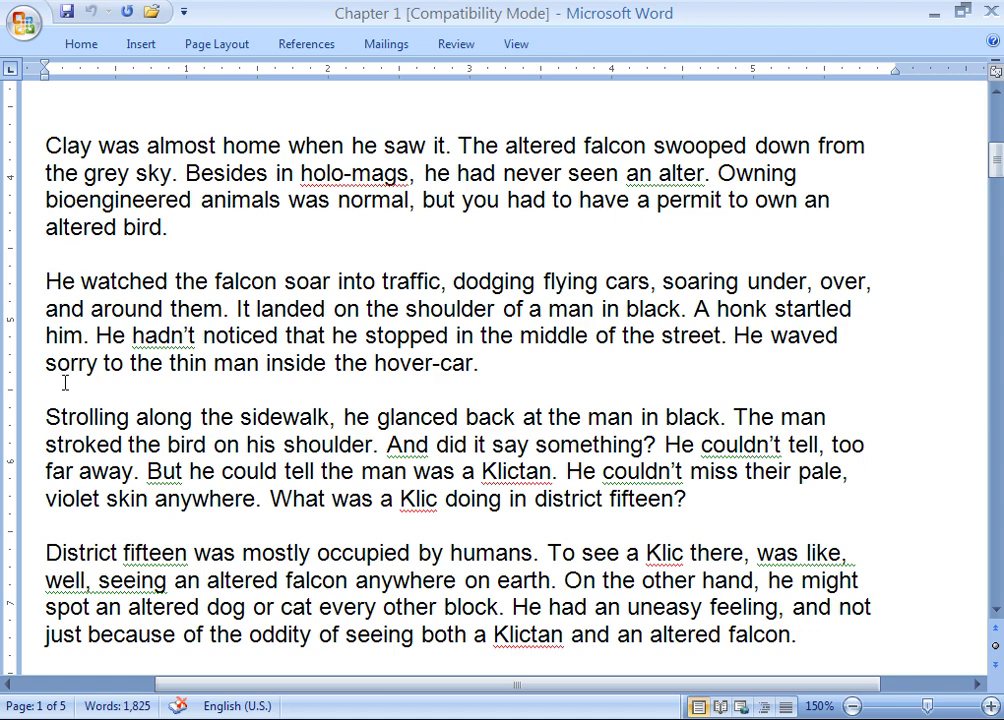
pyautogui.scroll(2, 158, 312)
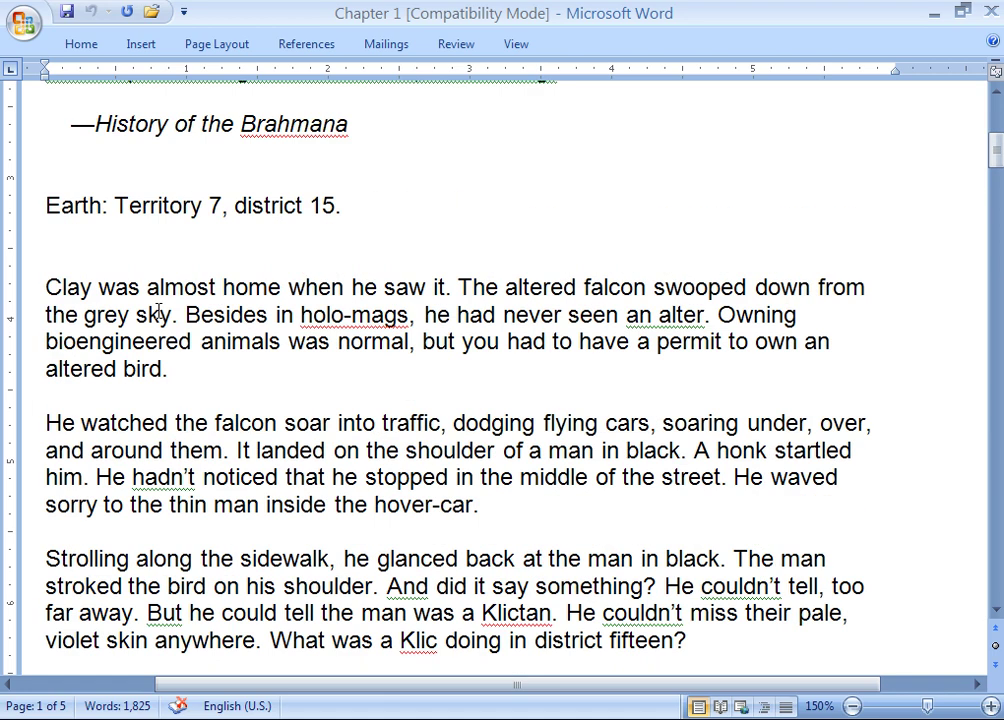
pyautogui.scroll(2, 158, 312)
pyautogui.click(70, 42)
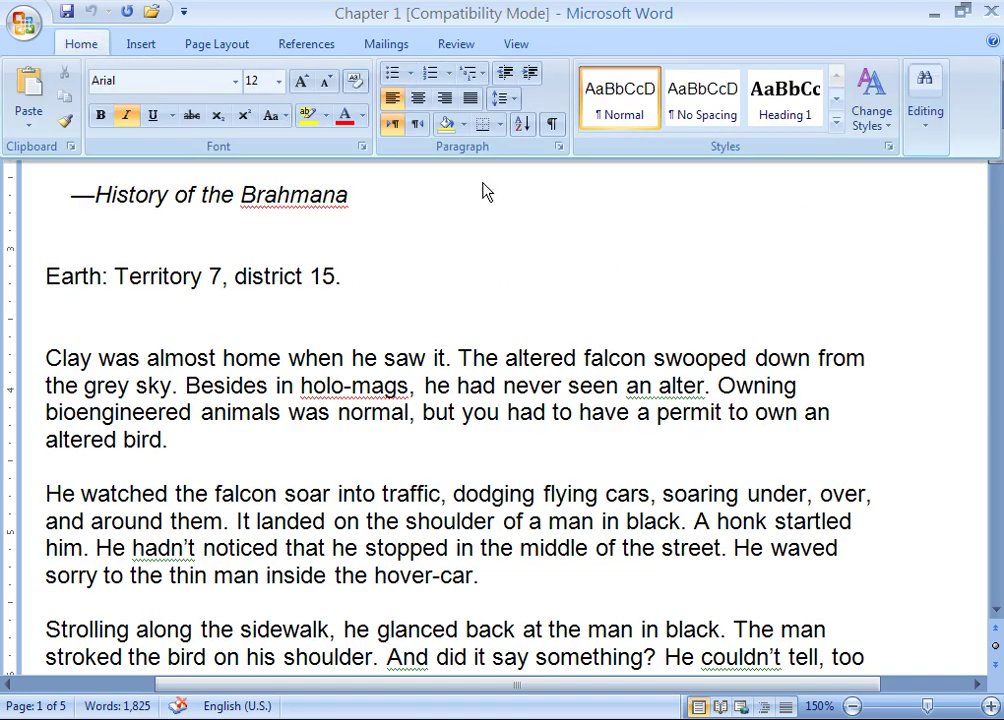
# - Replace every ^p^p with a single ^p (54 replacements), cutting Chapter 1 to four pages
pyautogui.click(923, 127)
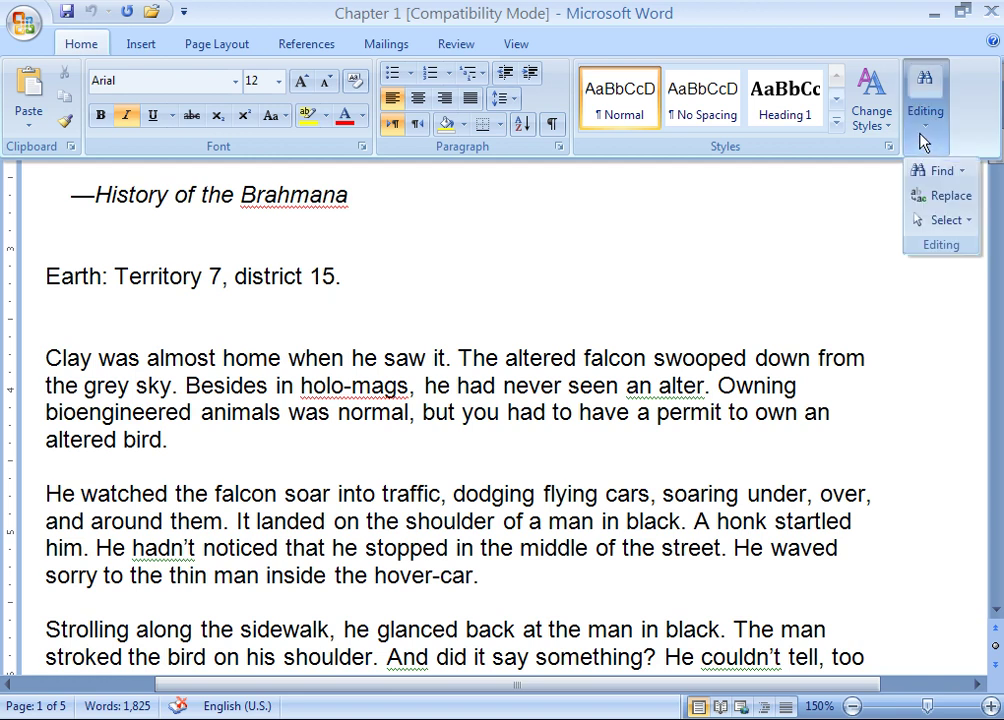
pyautogui.click(945, 197)
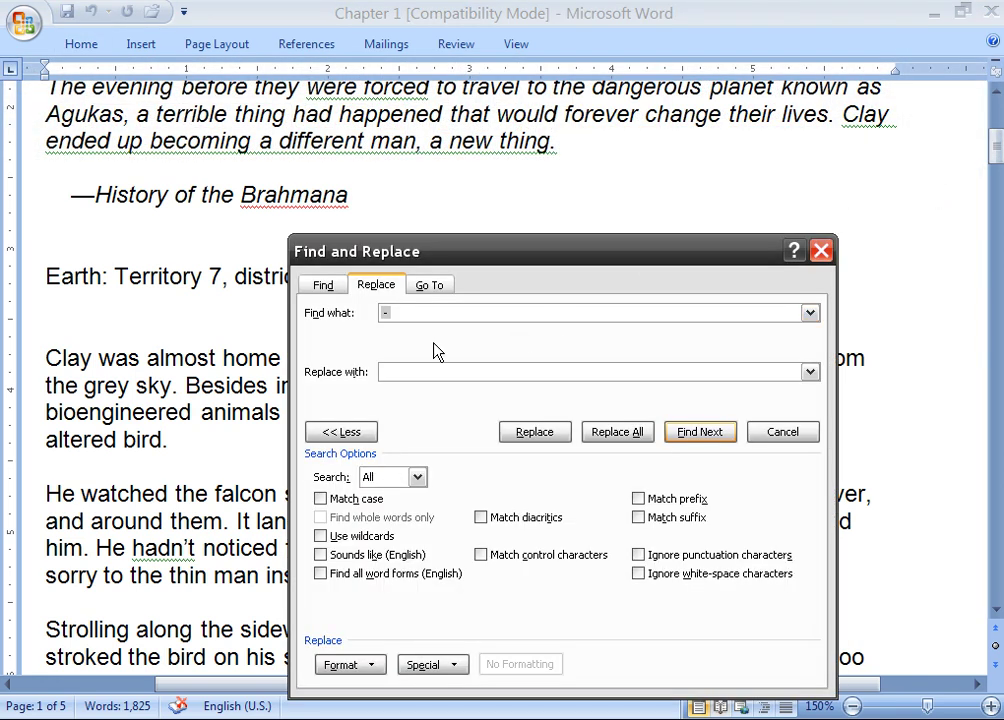
pyautogui.click(421, 673)
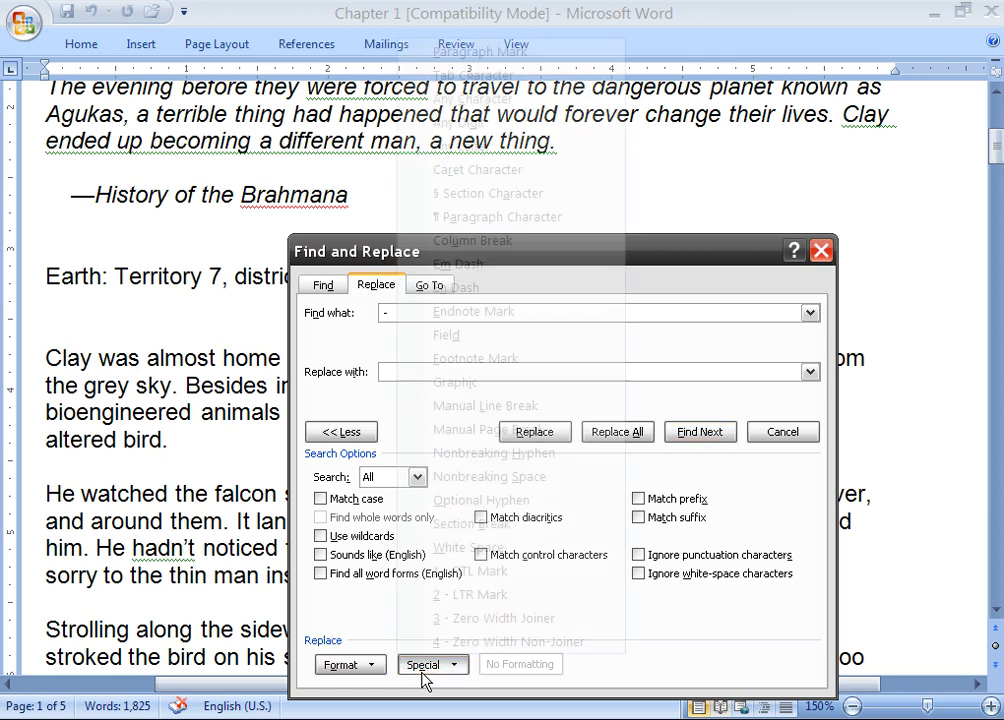
pyautogui.click(493, 58)
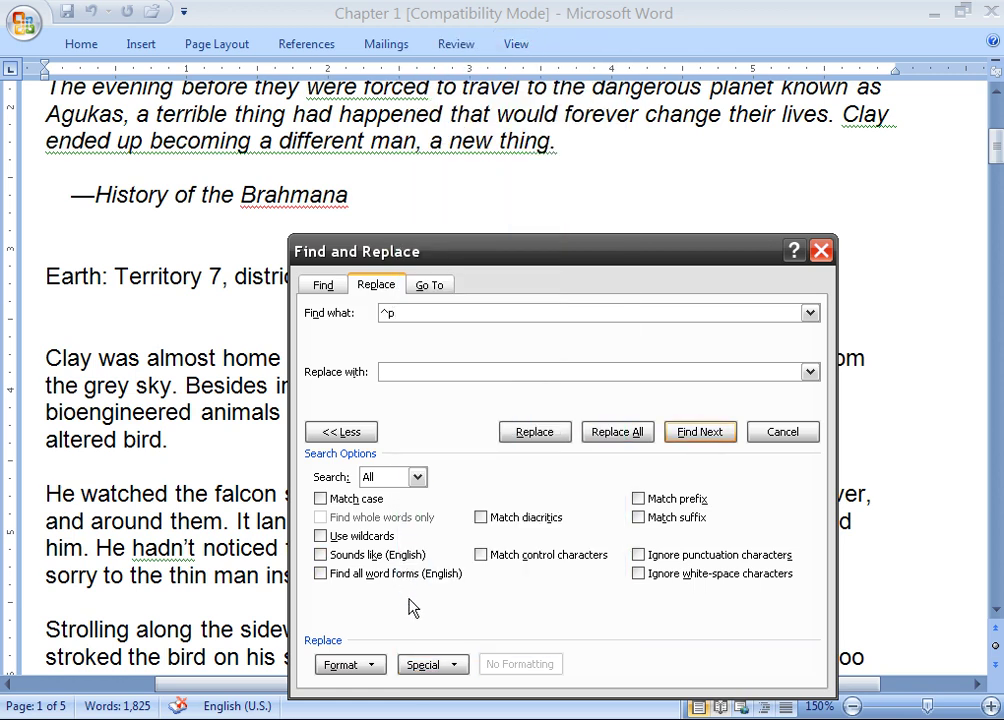
pyautogui.click(428, 664)
pyautogui.click(480, 51)
pyautogui.click(392, 373)
pyautogui.click(424, 666)
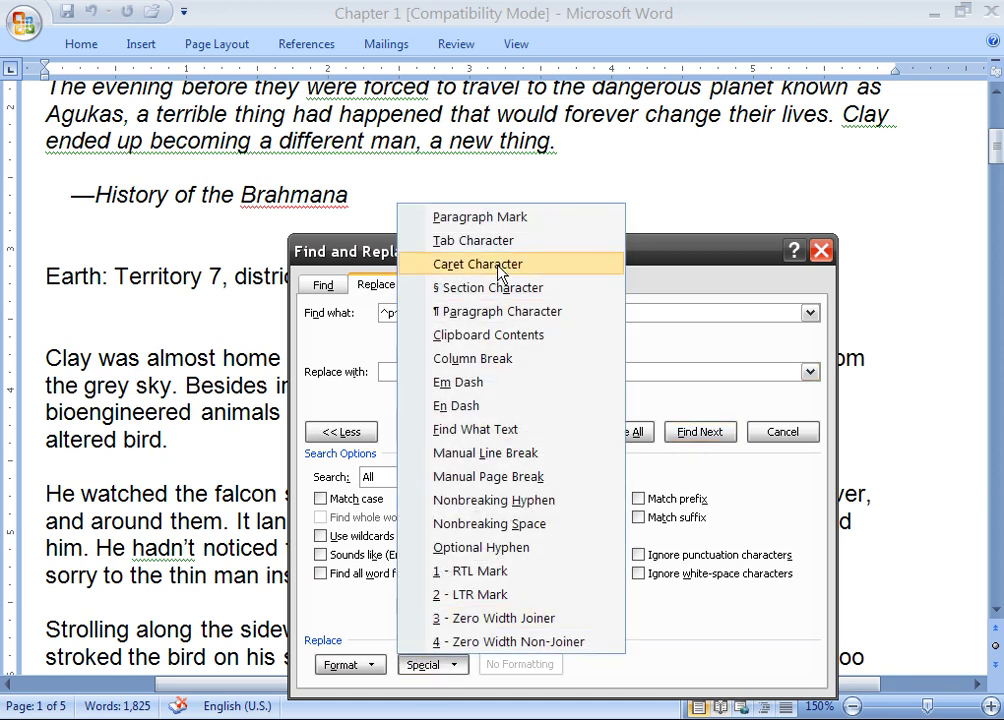
pyautogui.click(488, 216)
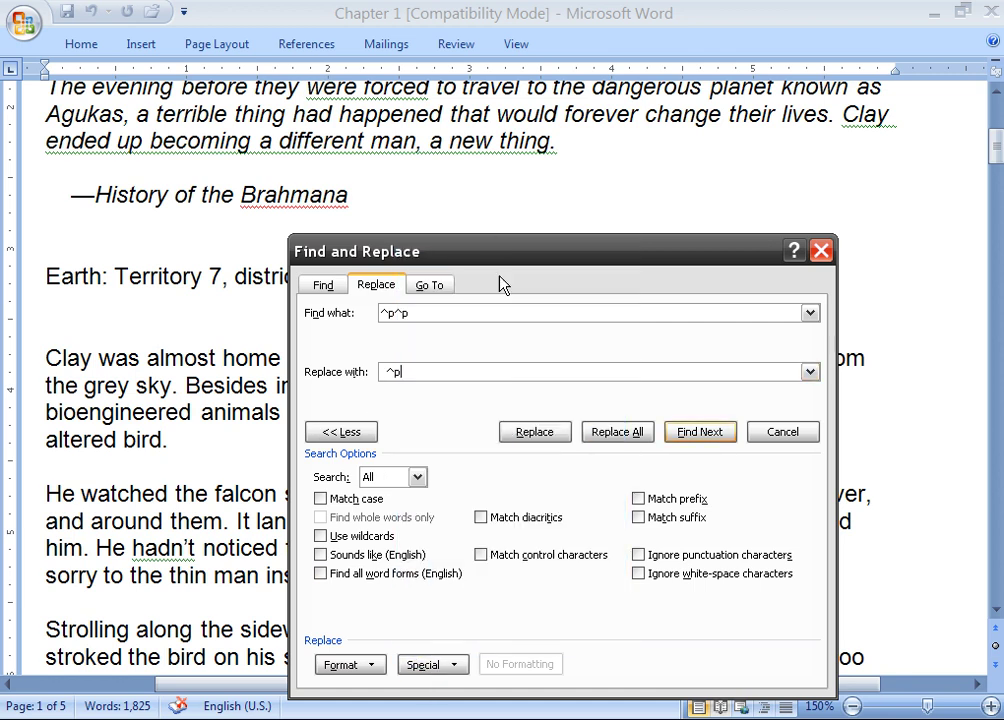
pyautogui.click(626, 437)
pyautogui.click(530, 432)
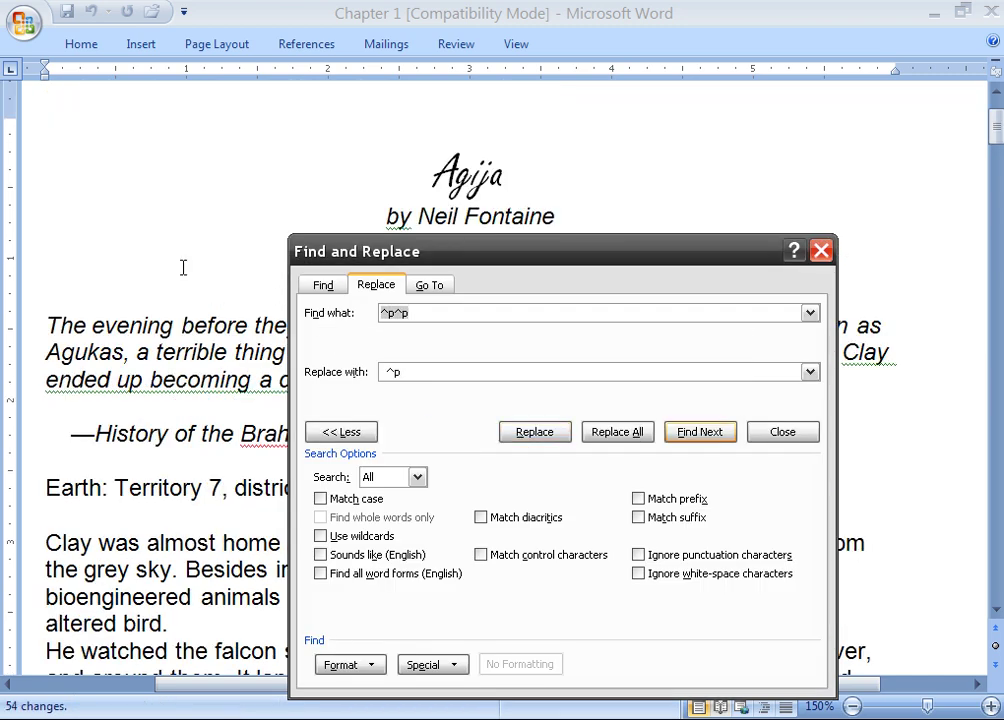
pyautogui.click(821, 251)
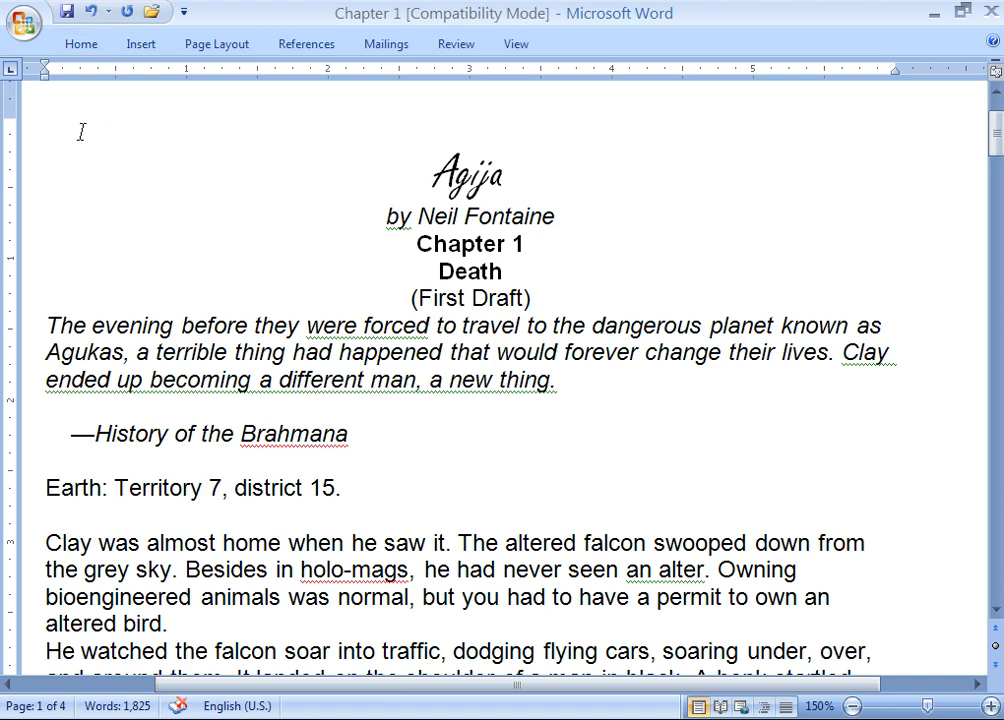
pyautogui.click(82, 50)
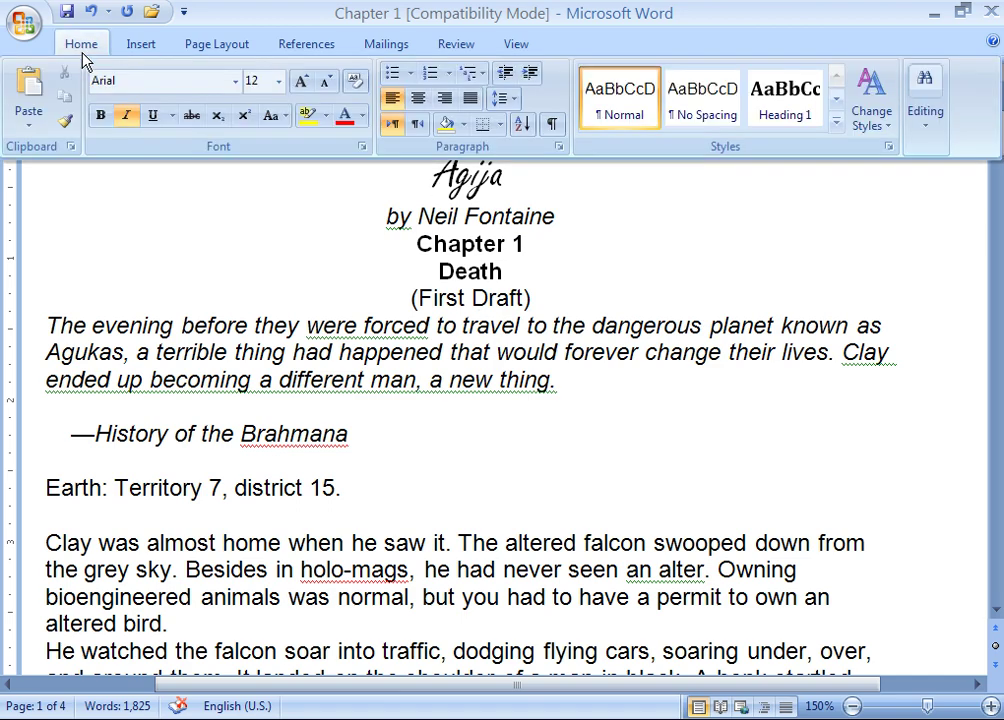
pyautogui.click(936, 132)
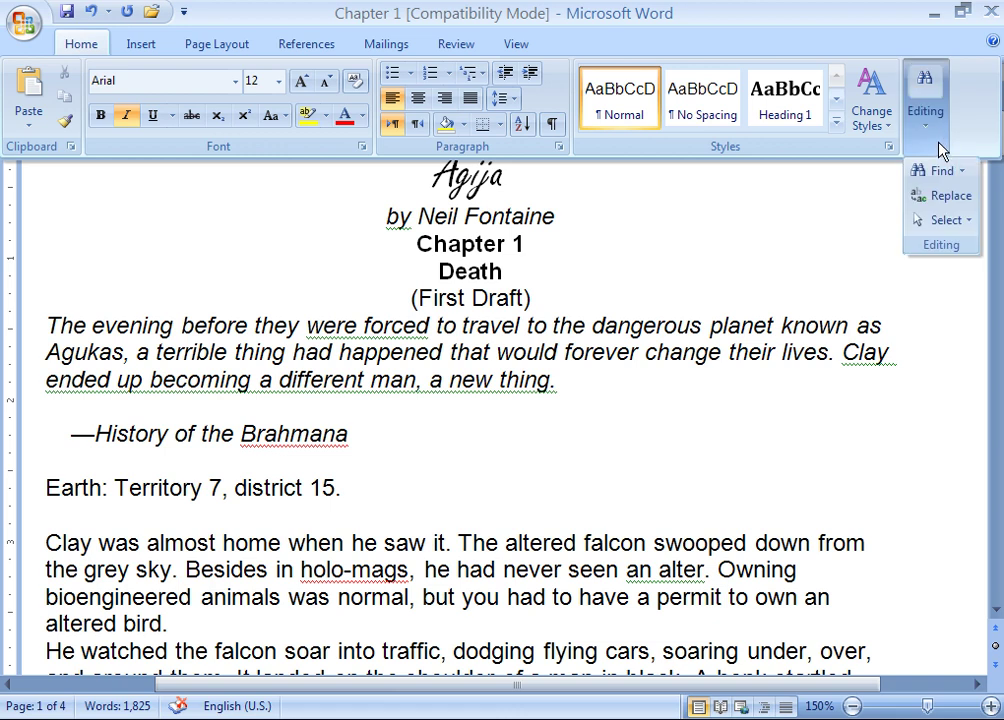
pyautogui.click(945, 220)
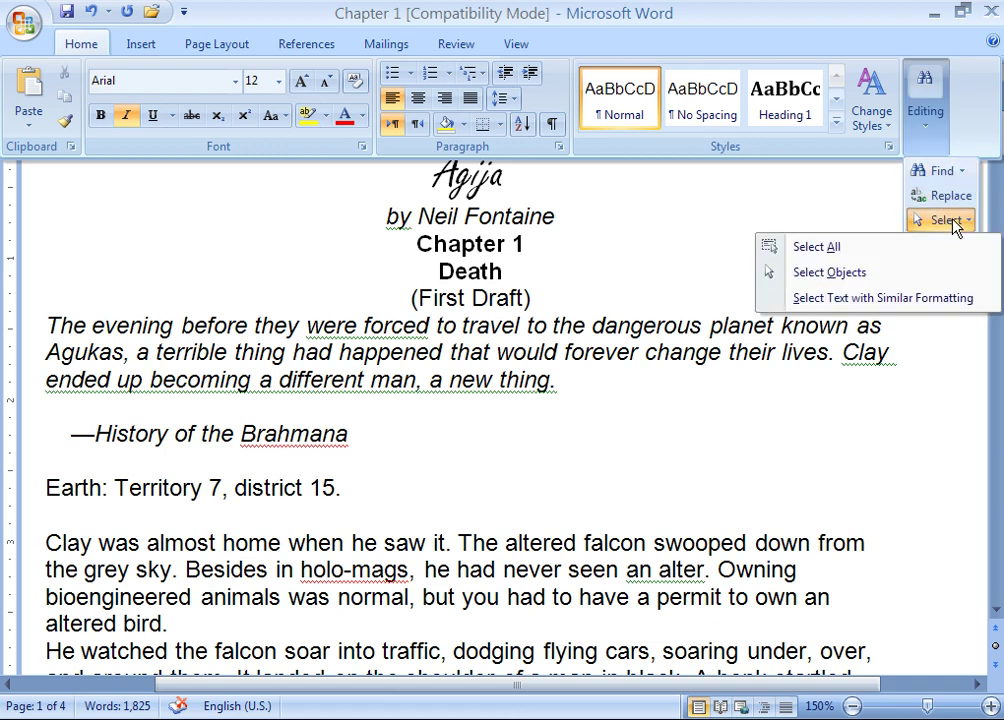
pyautogui.click(830, 248)
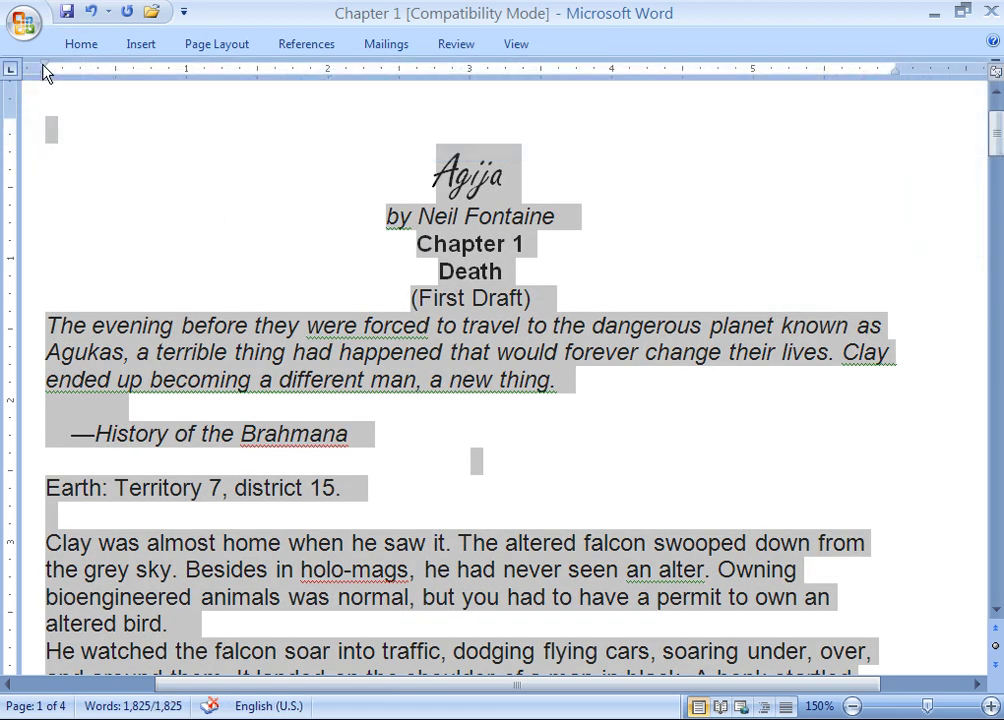
pyautogui.moveTo(44, 66); pyautogui.dragTo(116, 72)
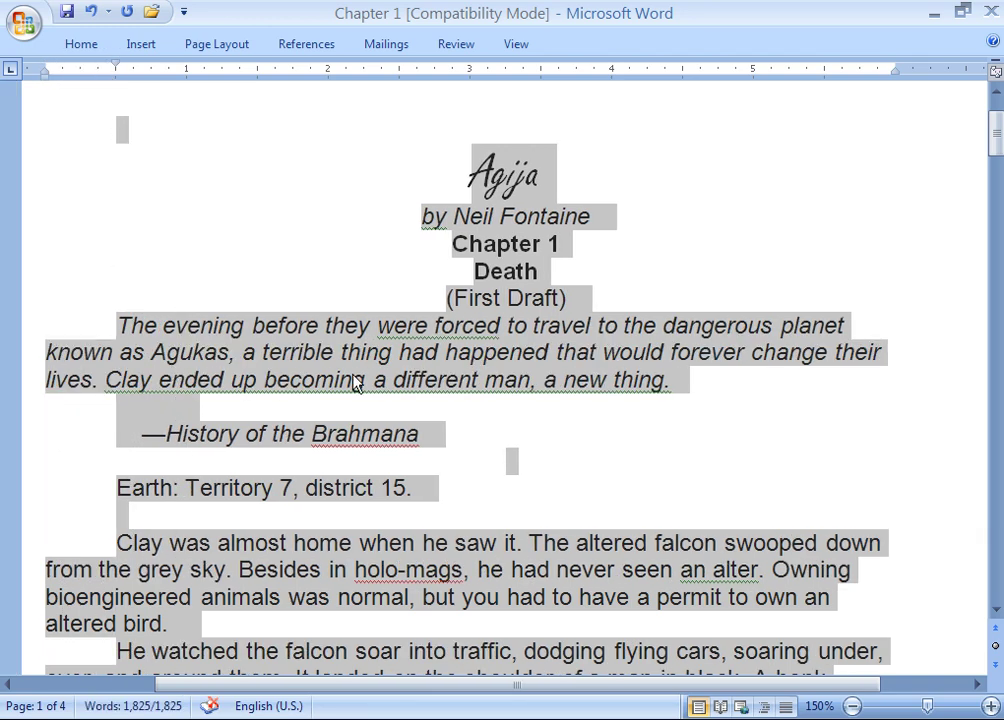
pyautogui.click(432, 434)
pyautogui.scroll(-3, 424, 358)
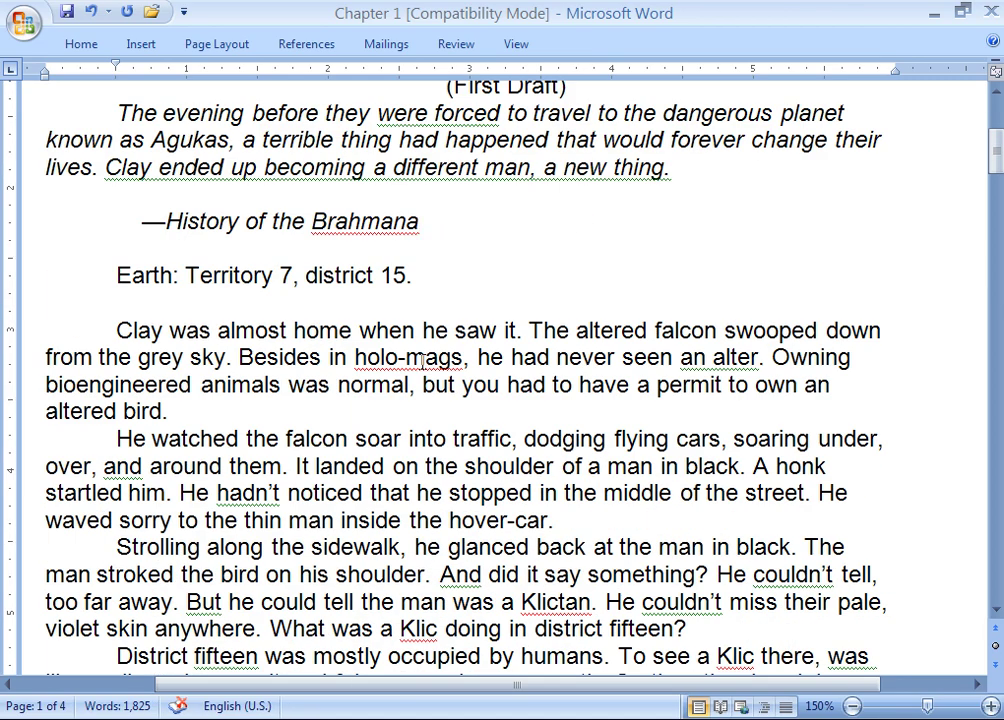
pyautogui.scroll(1, 422, 362)
pyautogui.scroll(2, 249, 361)
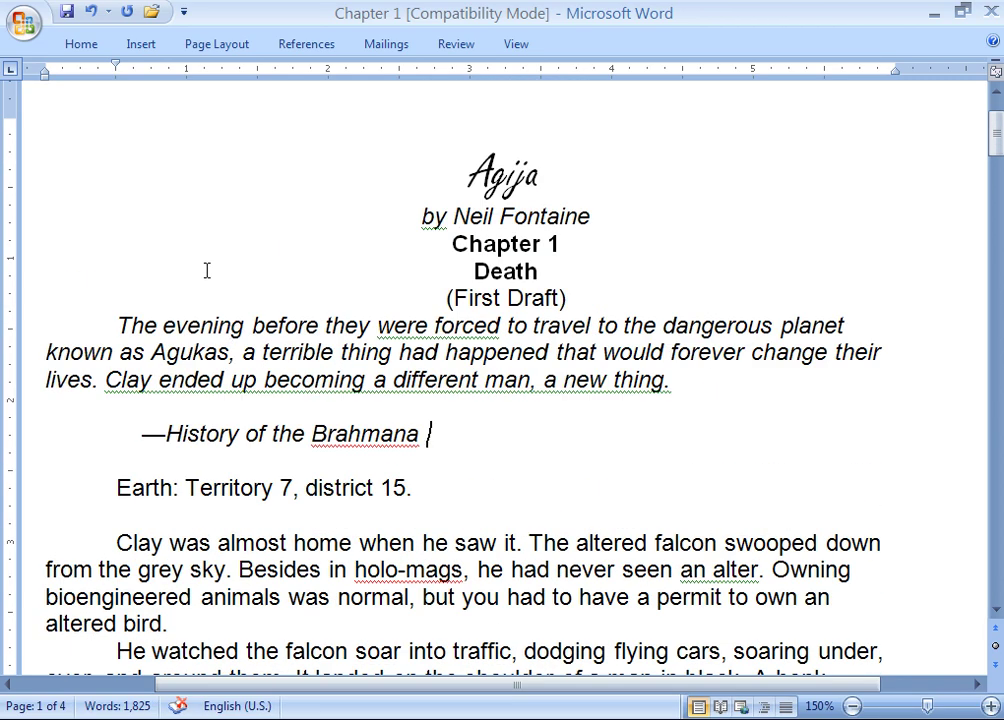
pyautogui.click(74, 44)
# - Select all of Chapter 1 and set it in Courier New
pyautogui.click(940, 140)
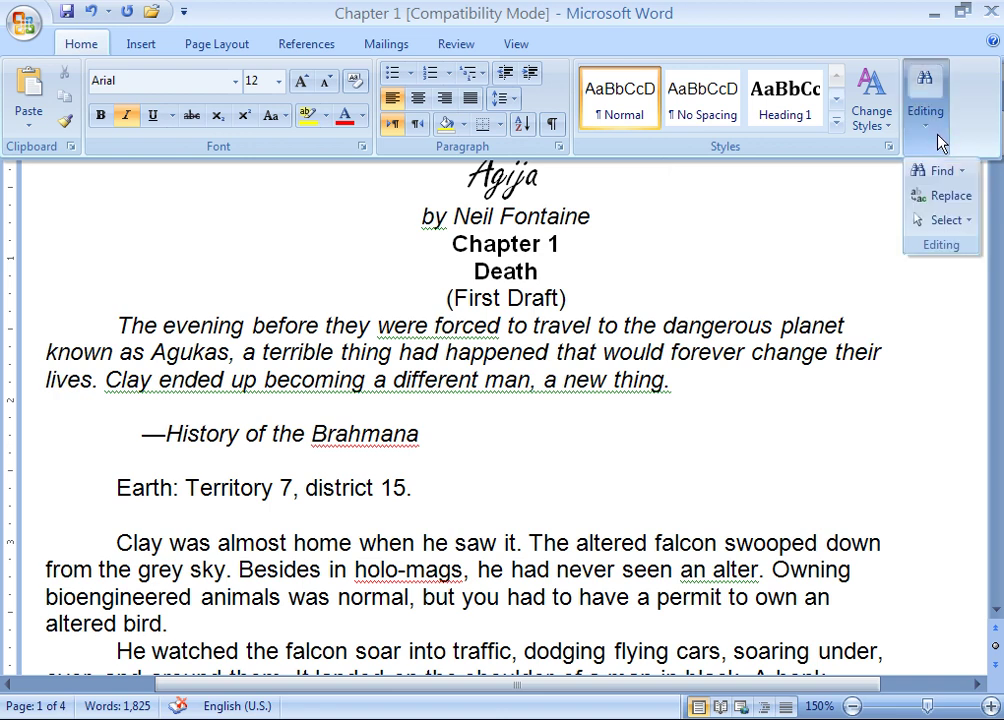
pyautogui.click(946, 219)
pyautogui.click(815, 247)
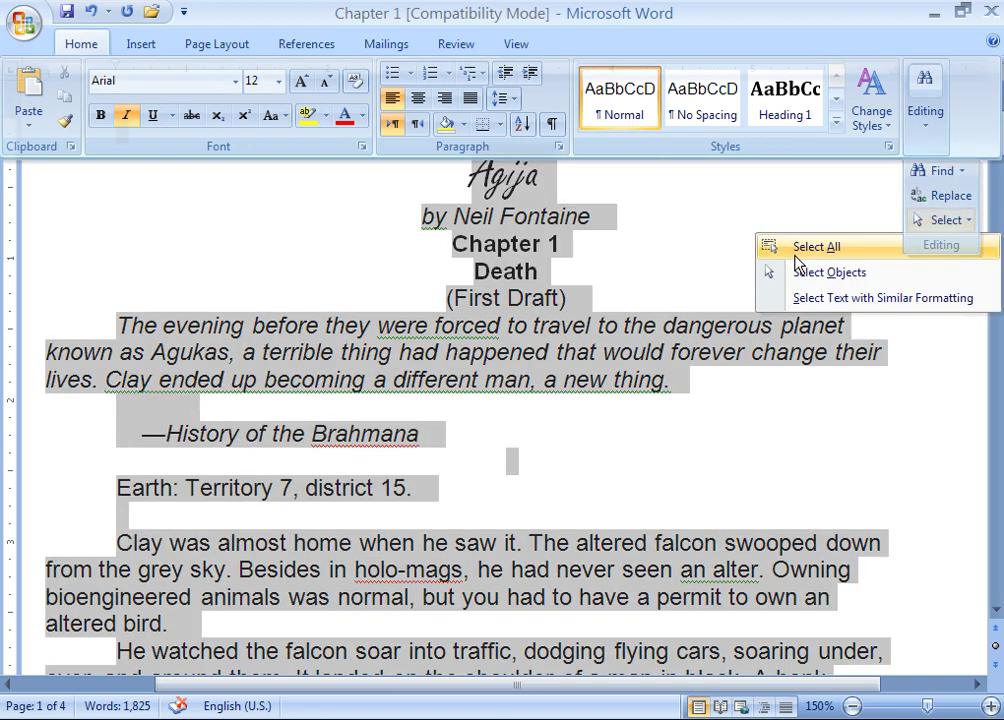
pyautogui.click(72, 47)
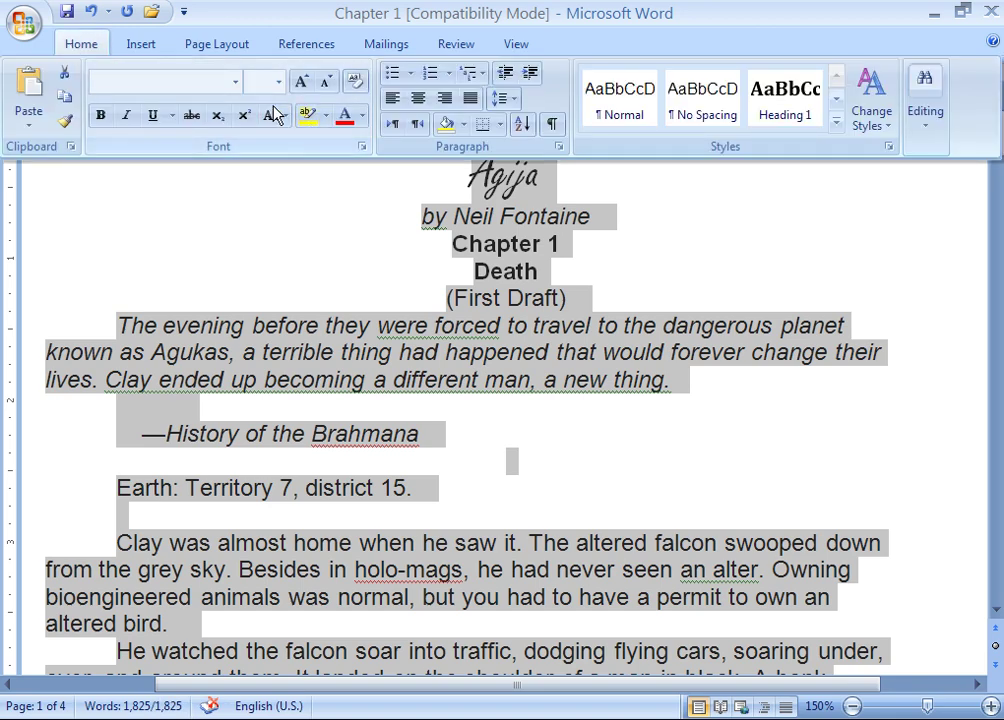
pyautogui.click(238, 81)
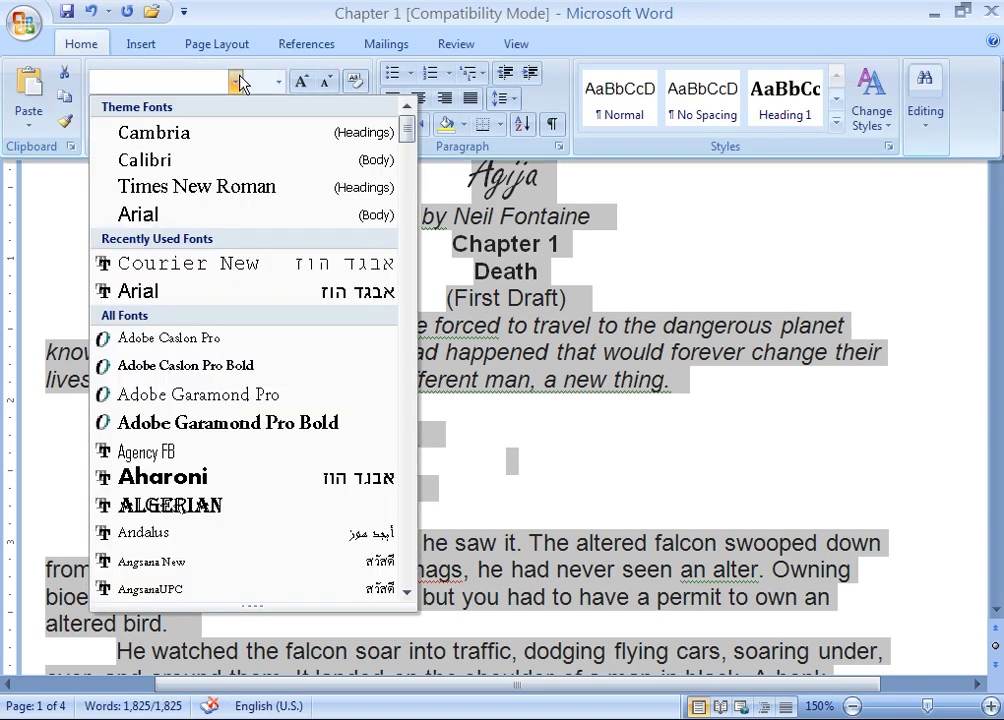
pyautogui.click(236, 263)
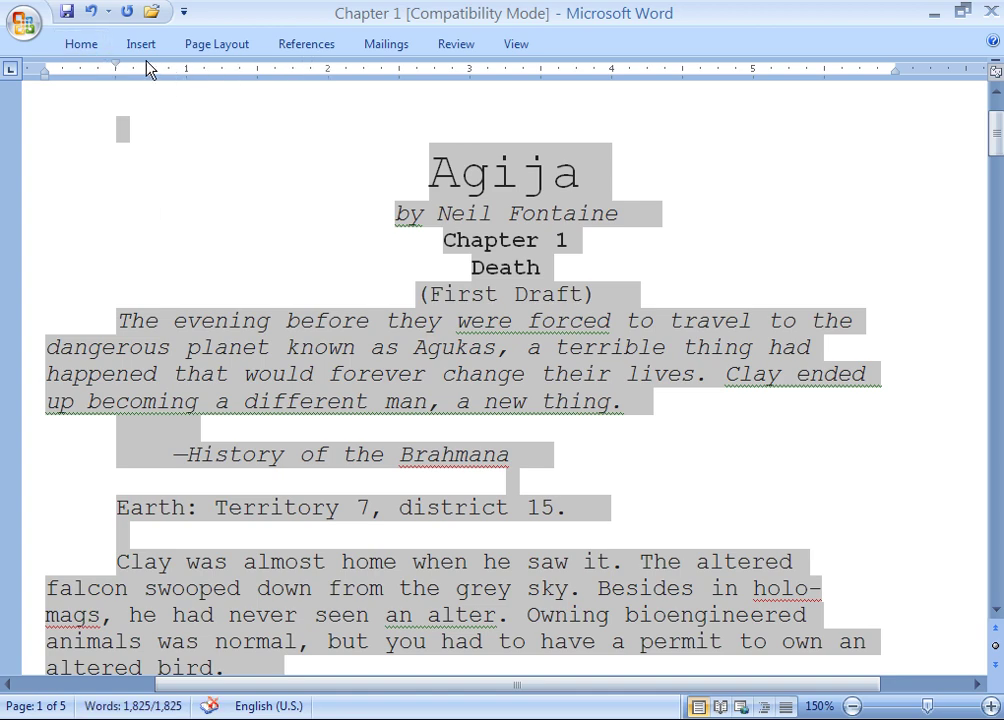
pyautogui.click(82, 47)
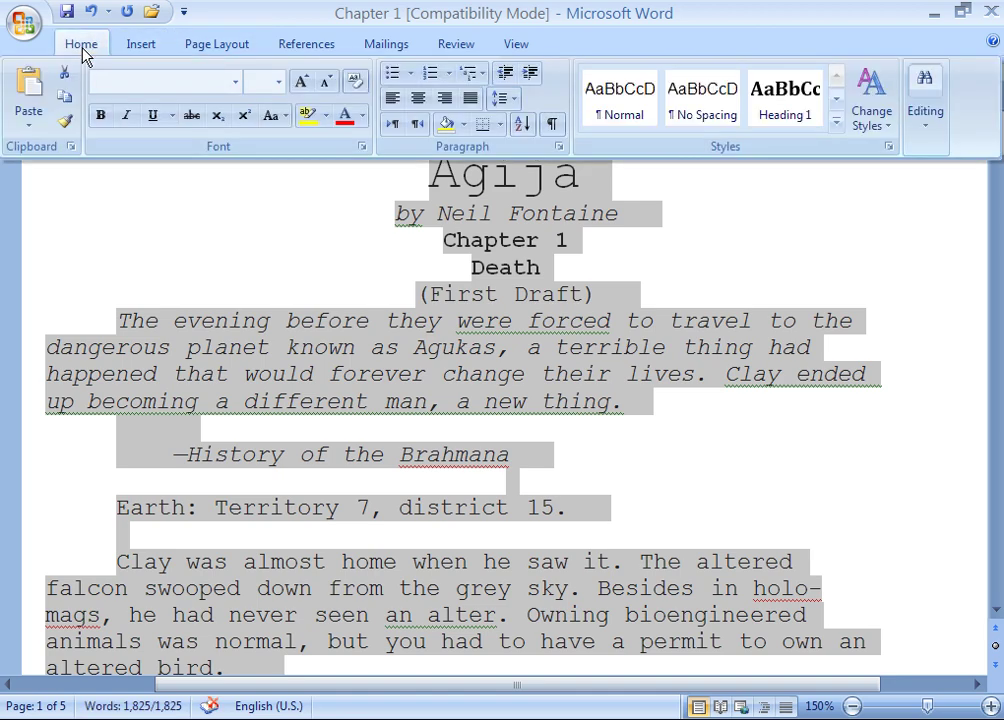
# - Set the chapter's line spacing to Exactly 24 pt in the Paragraph dialog
pyautogui.click(559, 148)
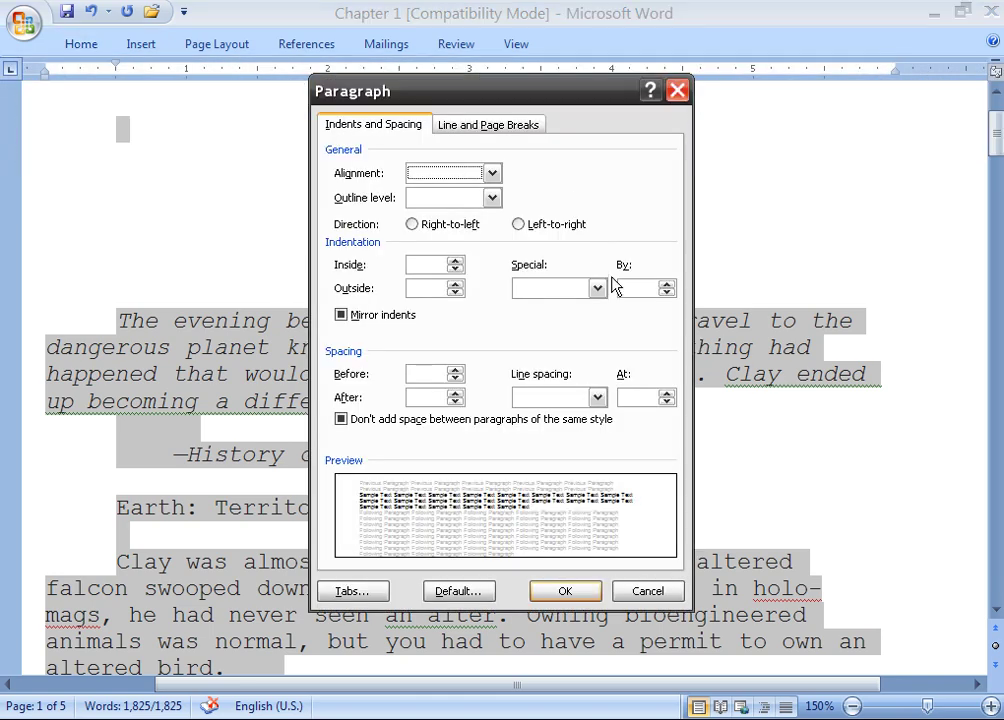
pyautogui.click(598, 398)
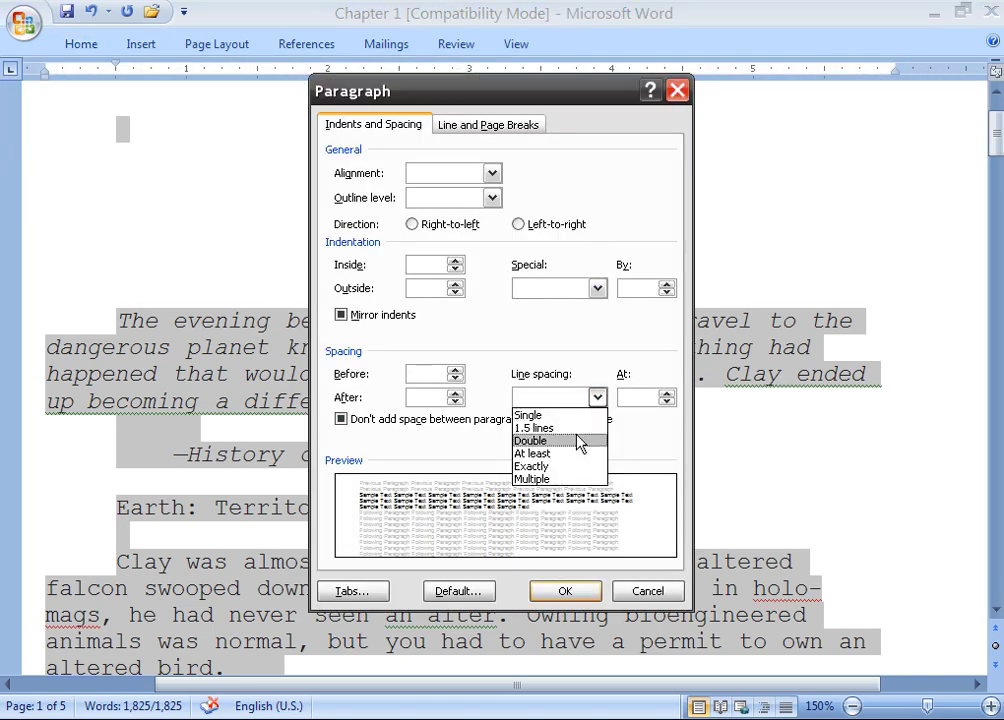
pyautogui.click(565, 467)
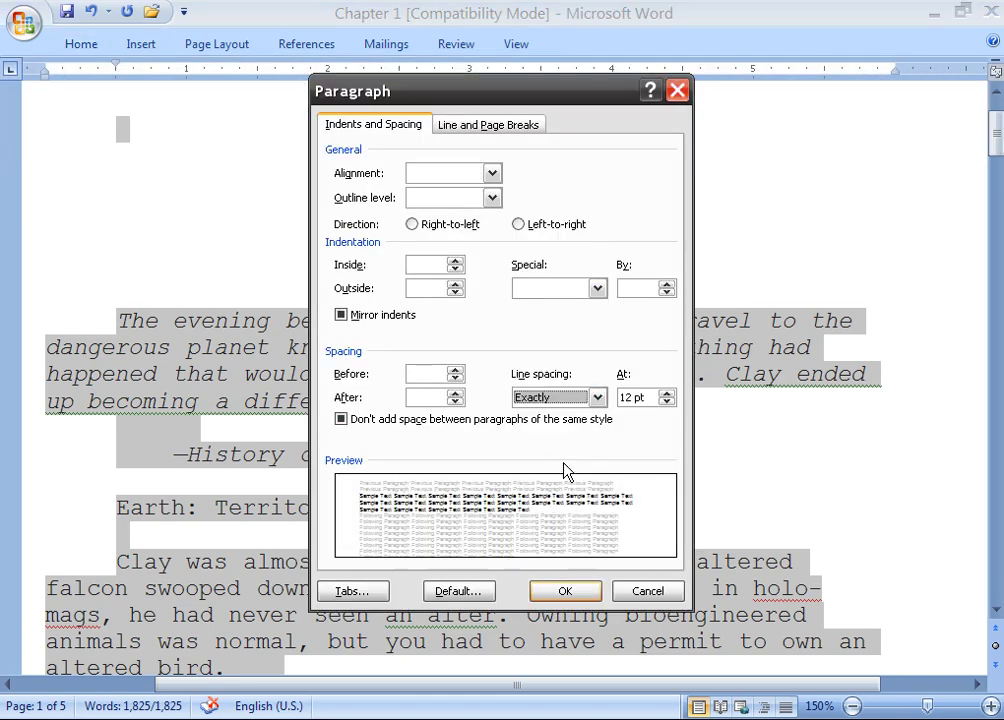
pyautogui.click(666, 393)
pyautogui.click(666, 393)
pyautogui.click(666, 393)
pyautogui.click(666, 393)
pyautogui.click(666, 393)
pyautogui.click(672, 393)
pyautogui.click(672, 393)
pyautogui.click(672, 393)
pyautogui.click(672, 393)
pyautogui.click(672, 393)
pyautogui.click(672, 393)
pyautogui.click(672, 393)
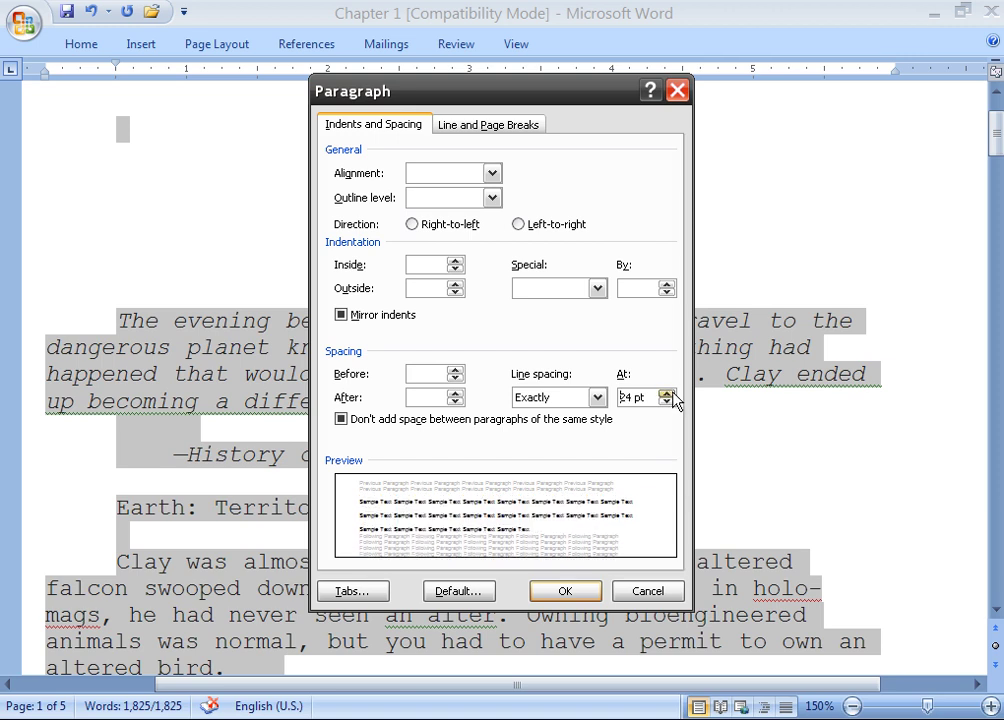
pyautogui.click(560, 591)
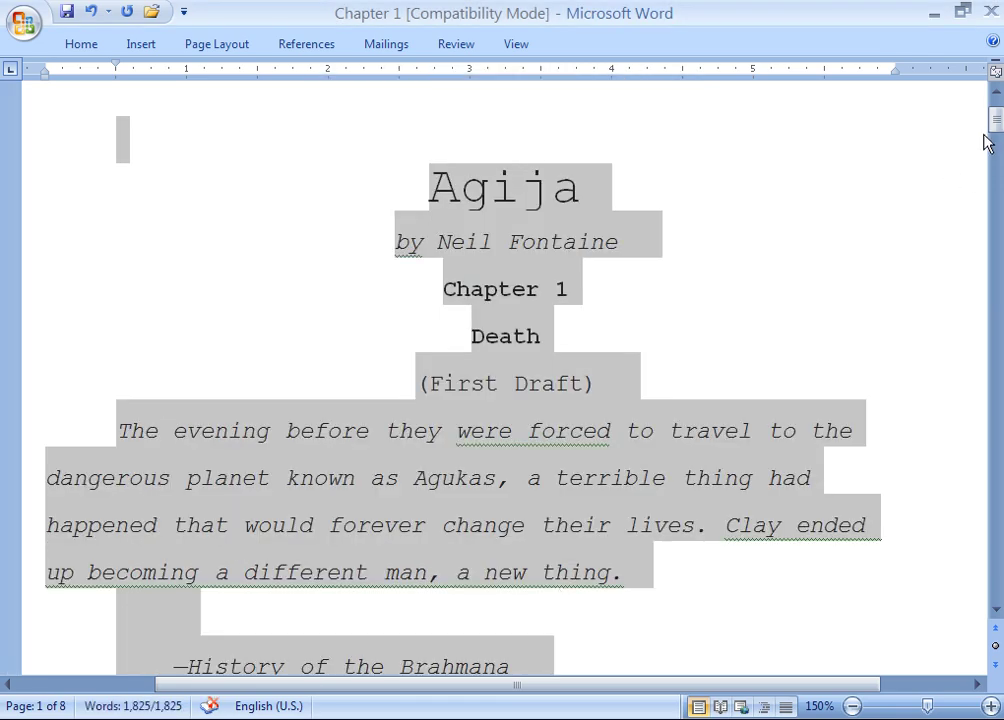
# - At 100% zoom, select 'Strolling along the sidewalk' through 'Robert will be home soon.' and check its 245-word count
pyautogui.moveTo(995, 121); pyautogui.dragTo(997, 190)
pyautogui.moveTo(926, 711); pyautogui.dragTo(922, 712)
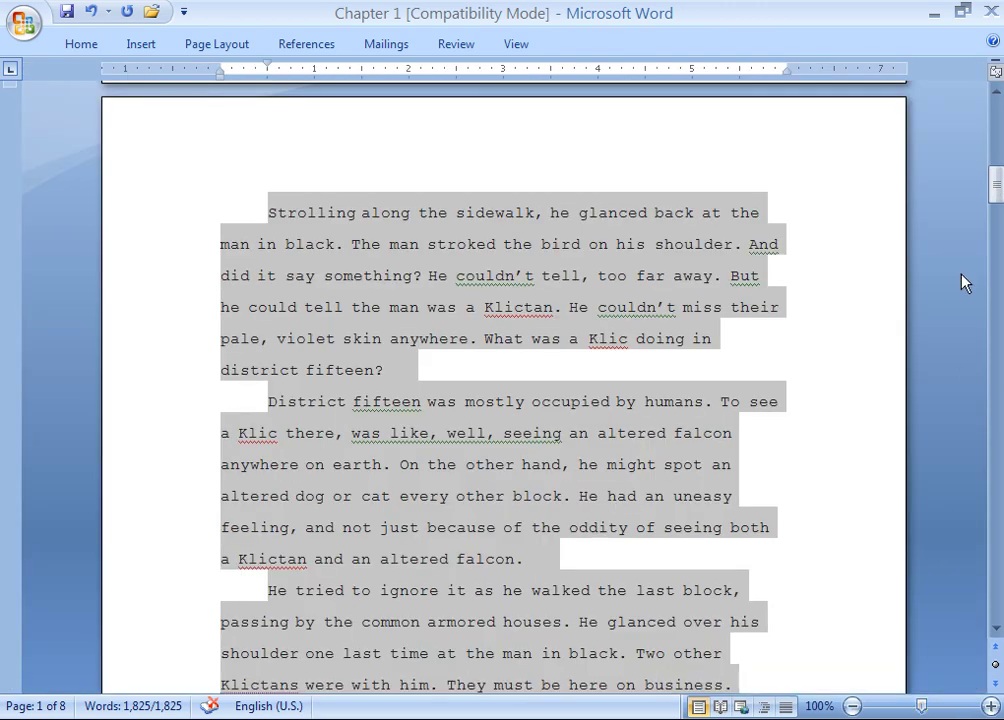
pyautogui.scroll(-5, 849, 307)
pyautogui.scroll(4, 849, 307)
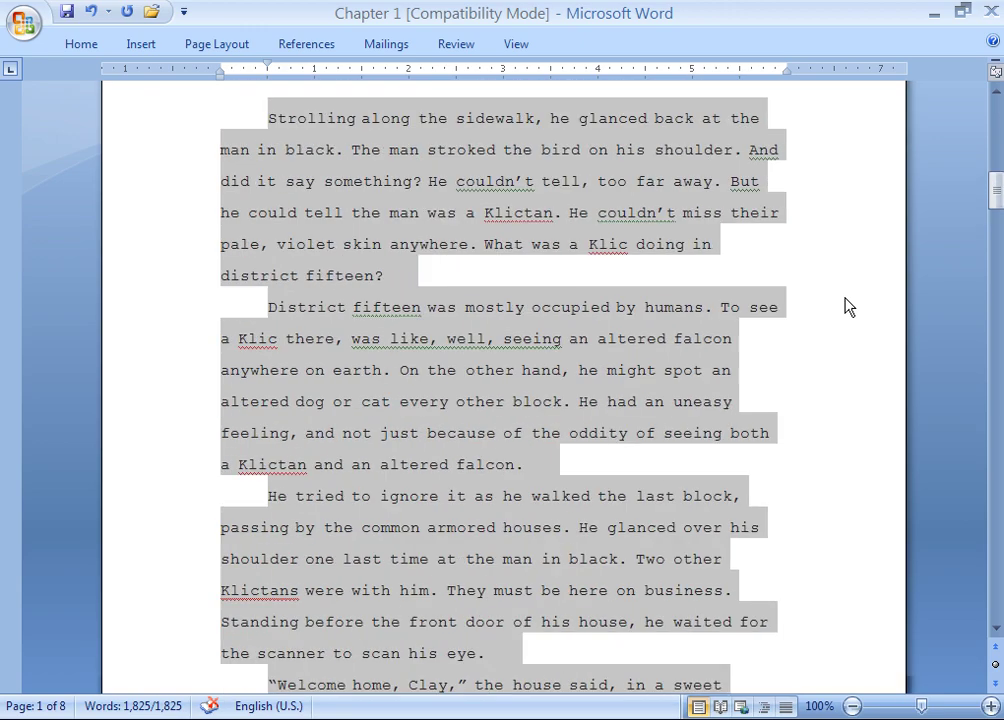
pyautogui.scroll(1, 849, 307)
pyautogui.click(421, 233)
pyautogui.moveTo(269, 213); pyautogui.dragTo(661, 337)
pyautogui.scroll(-6, 412, 262)
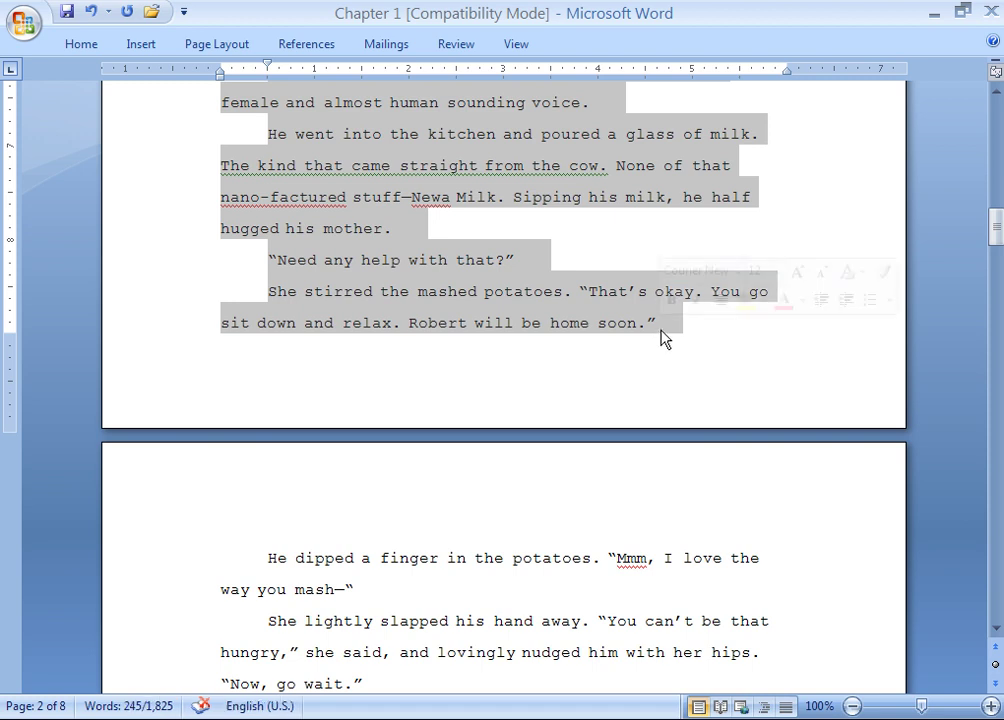
pyautogui.click(127, 705)
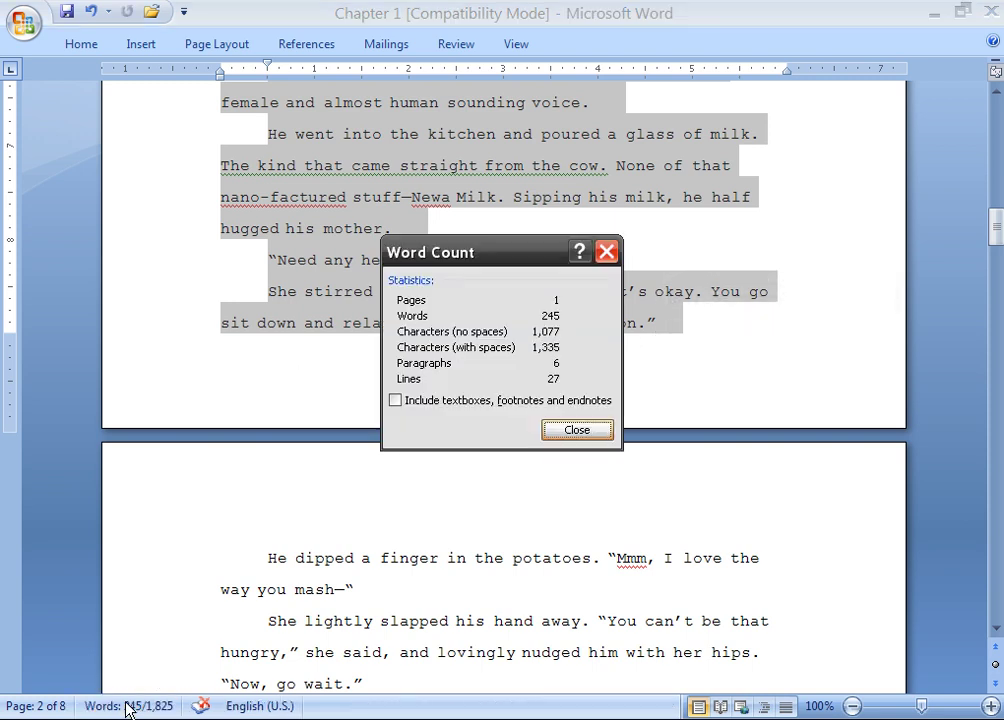
pyautogui.click(577, 430)
pyautogui.scroll(3, 730, 427)
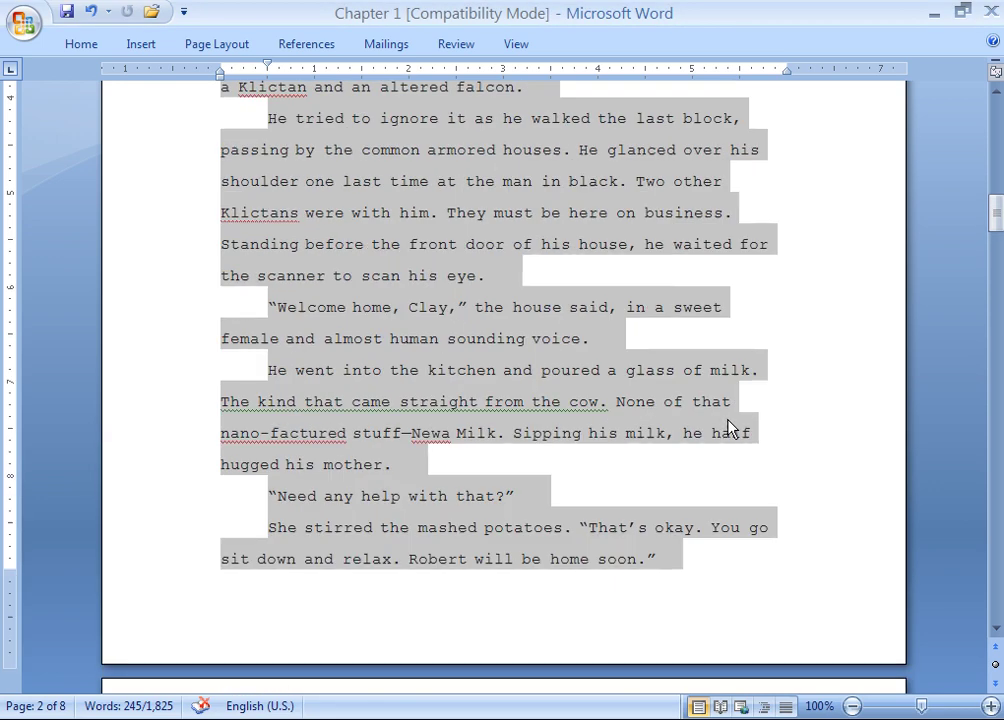
pyautogui.scroll(5, 728, 428)
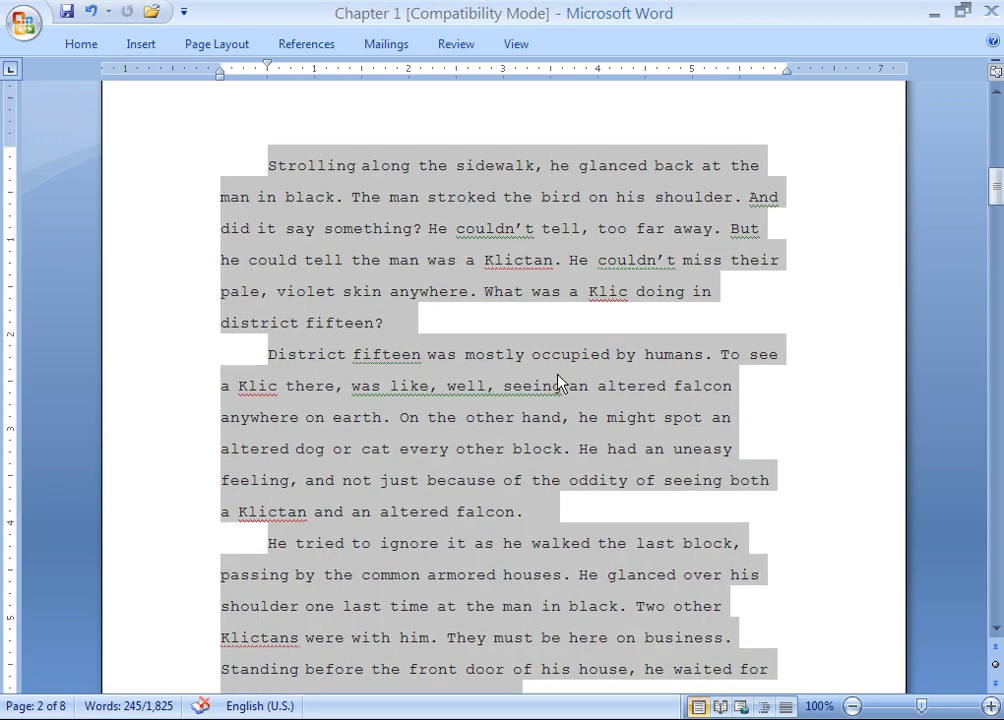
pyautogui.scroll(2, 634, 390)
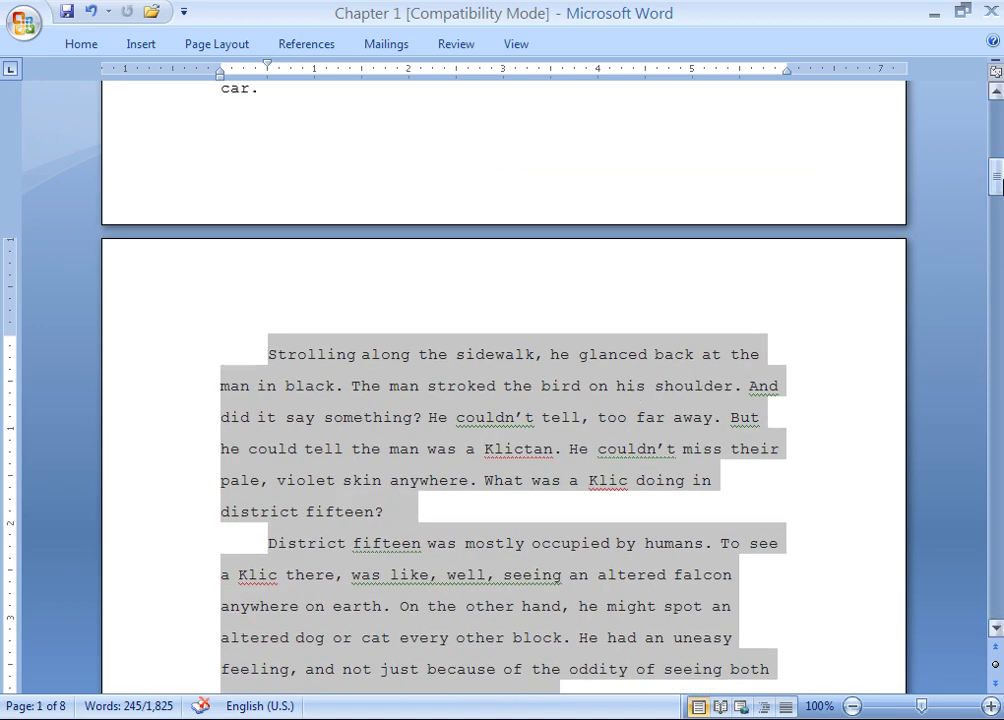
pyautogui.scroll(-12, 732, 336)
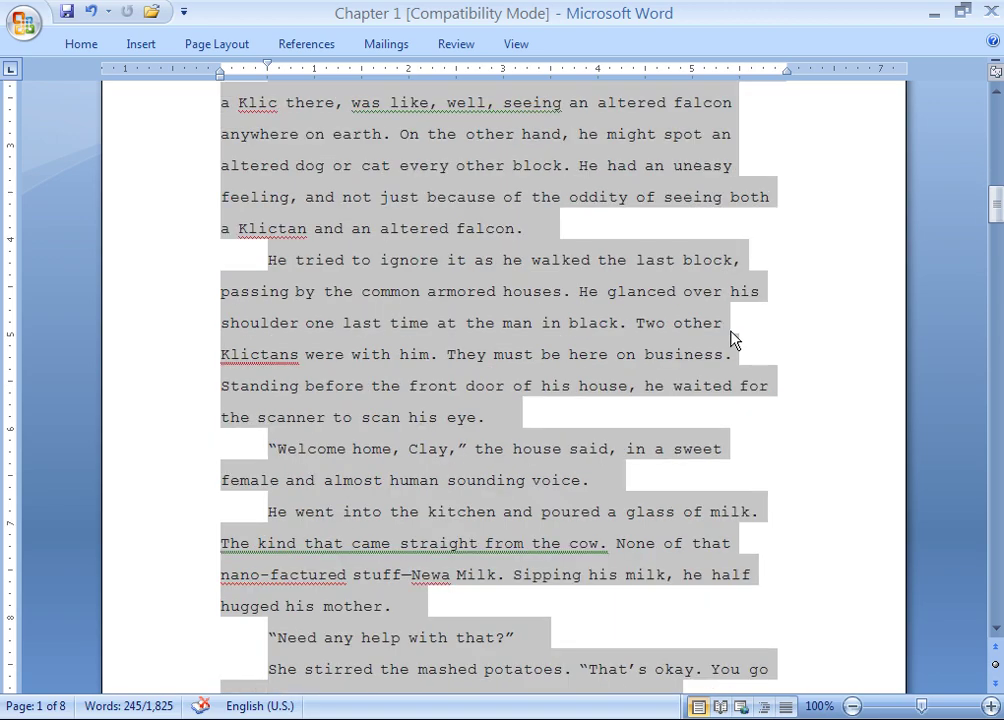
pyautogui.scroll(-8, 728, 331)
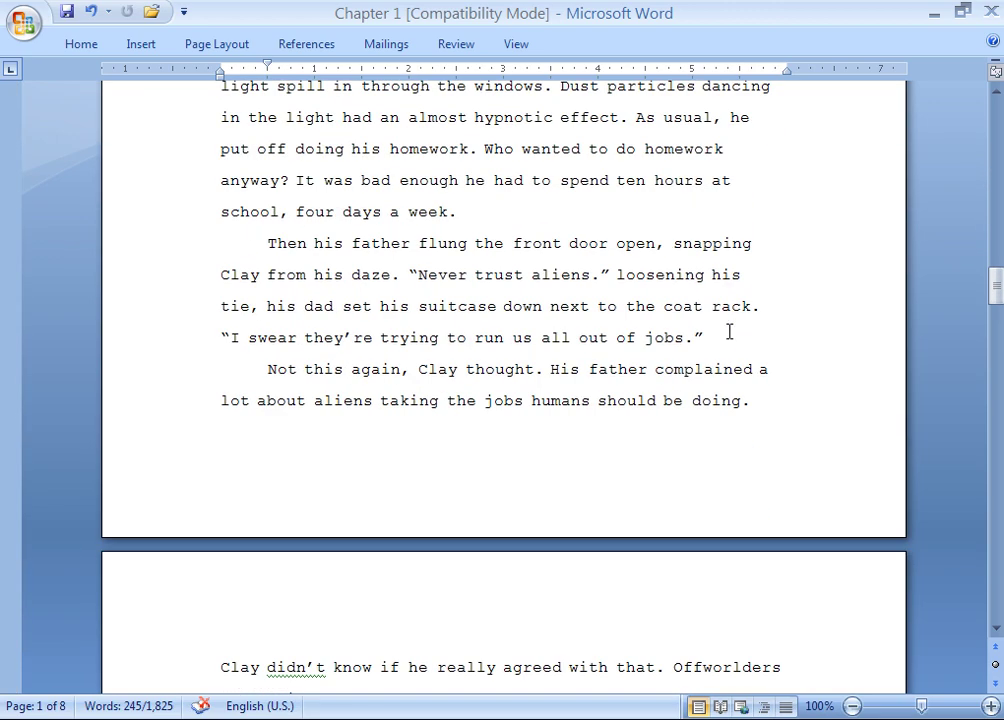
pyautogui.scroll(6, 728, 331)
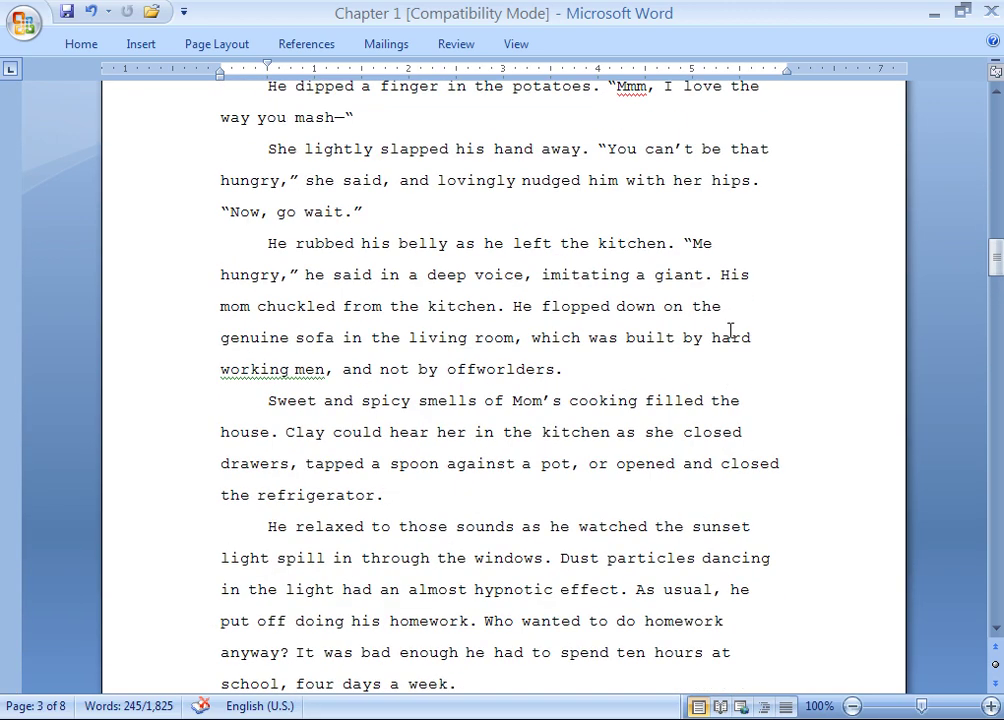
pyautogui.scroll(4, 732, 333)
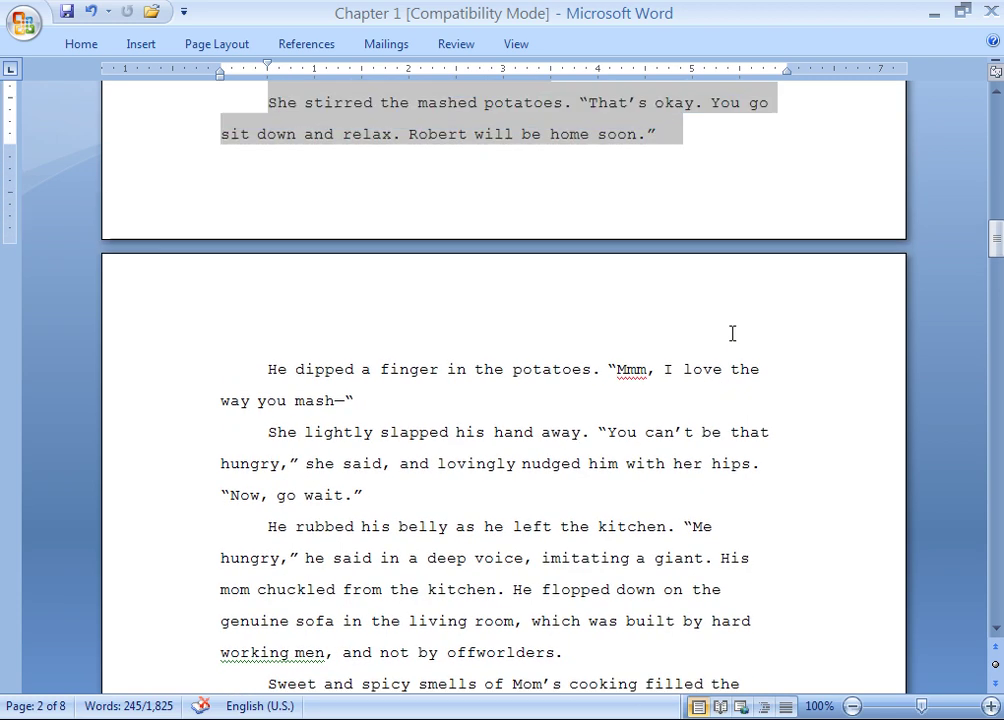
pyautogui.scroll(2, 732, 333)
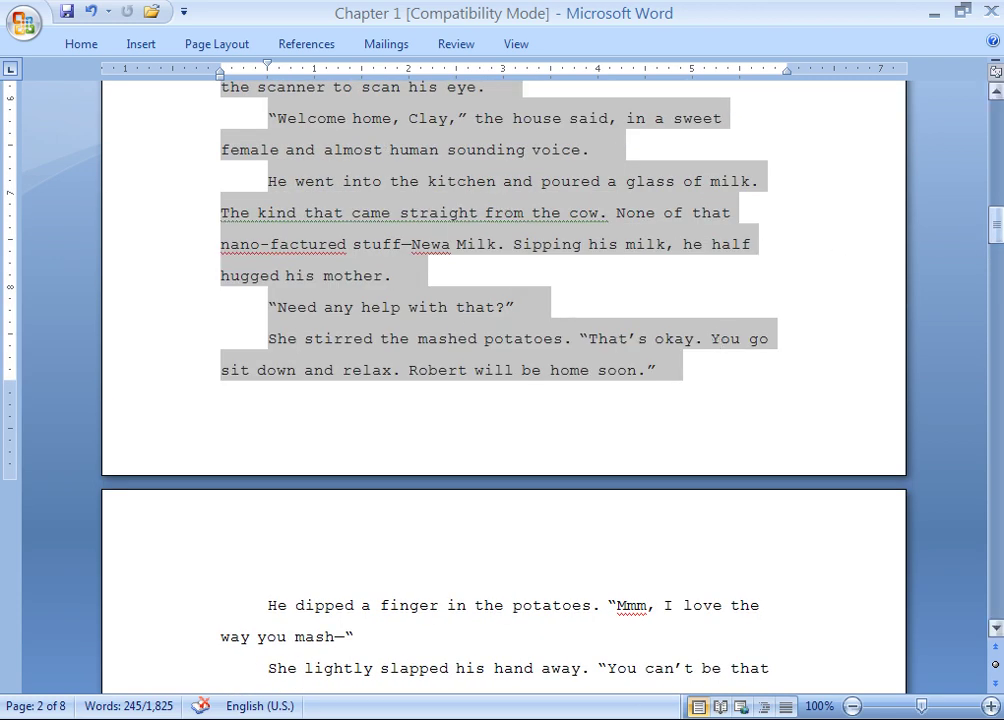
pyautogui.moveTo(1000, 228); pyautogui.dragTo(1000, 183)
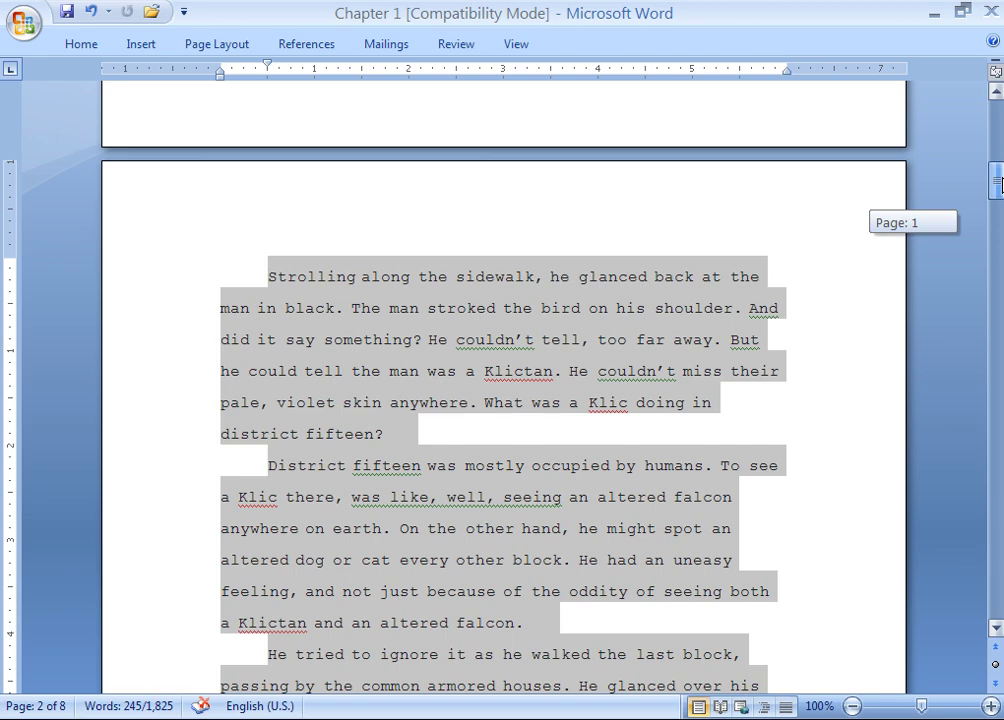
pyautogui.moveTo(1000, 183); pyautogui.dragTo(998, 123)
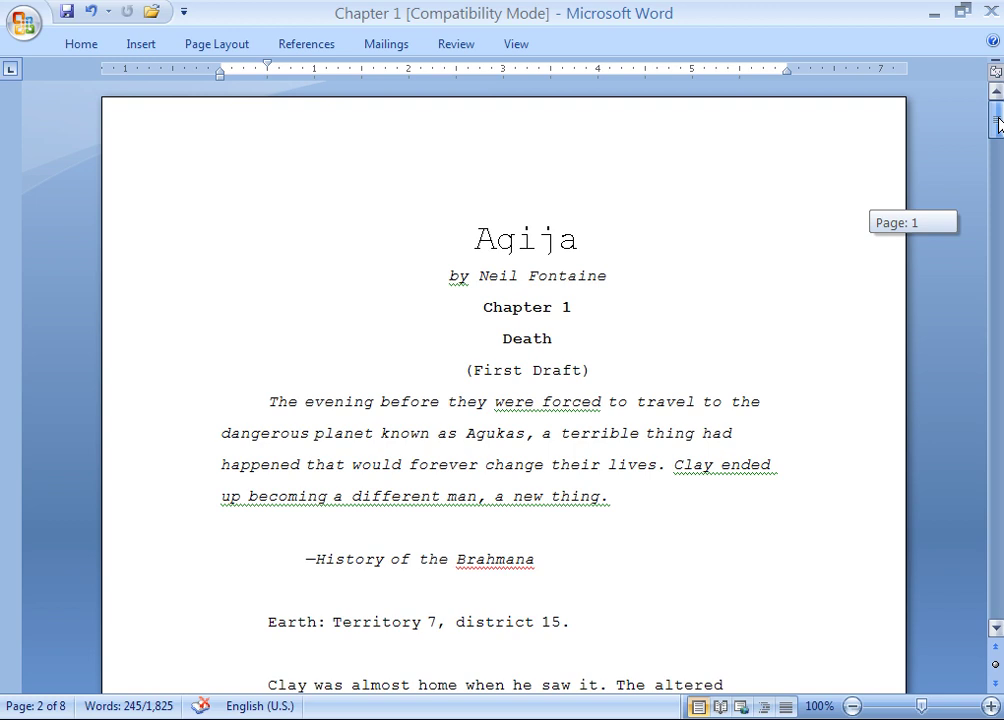
pyautogui.moveTo(1000, 123); pyautogui.dragTo(1000, 120)
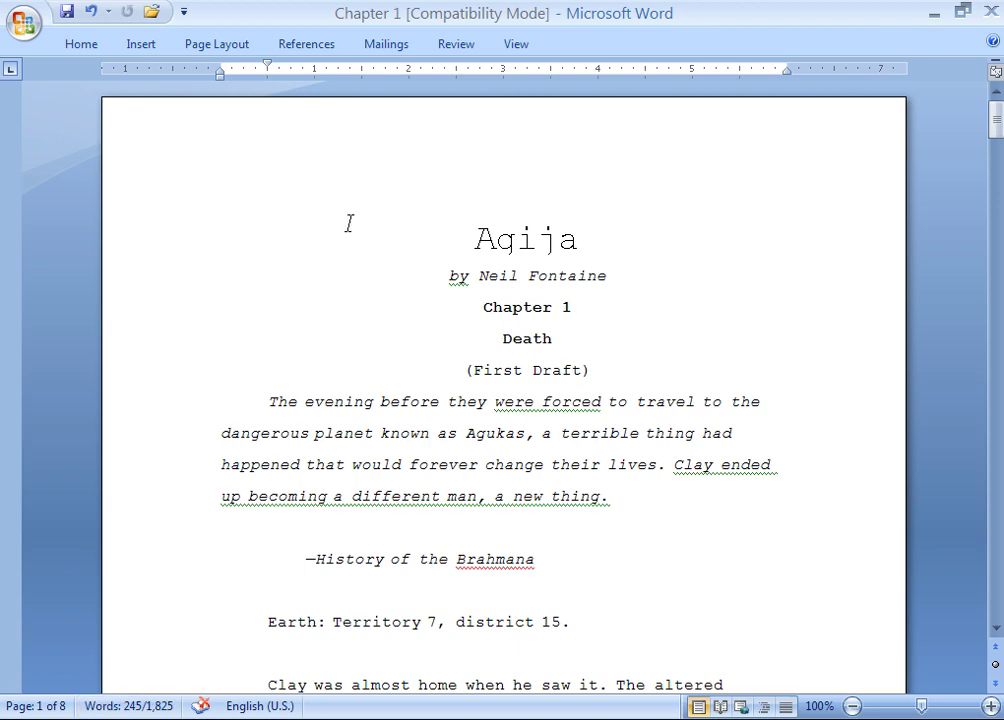
pyautogui.scroll(-3, 349, 223)
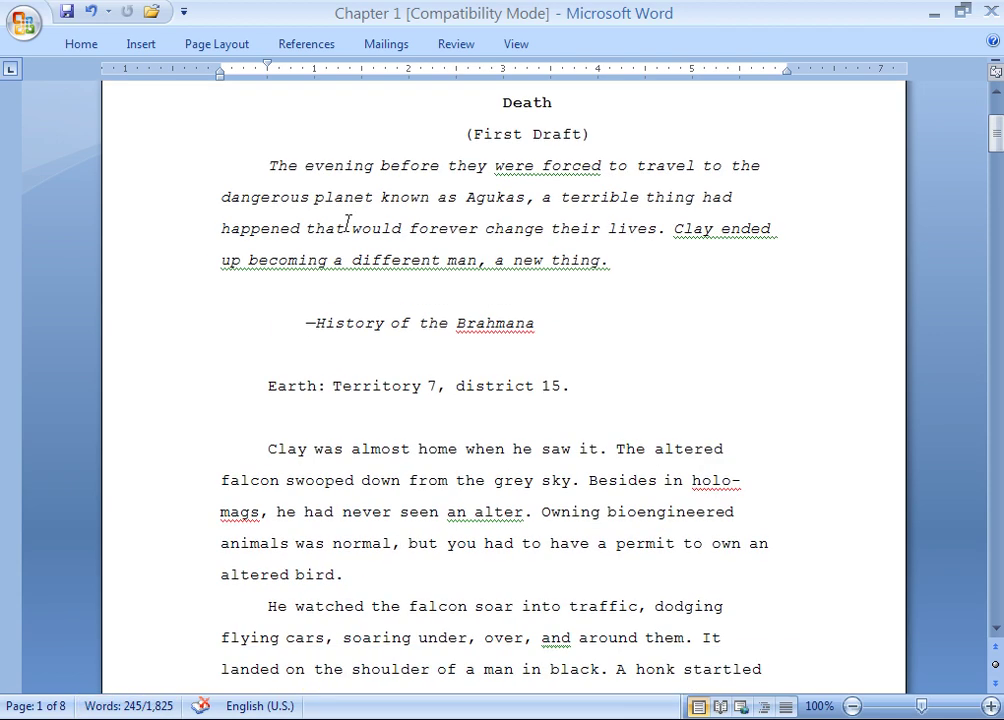